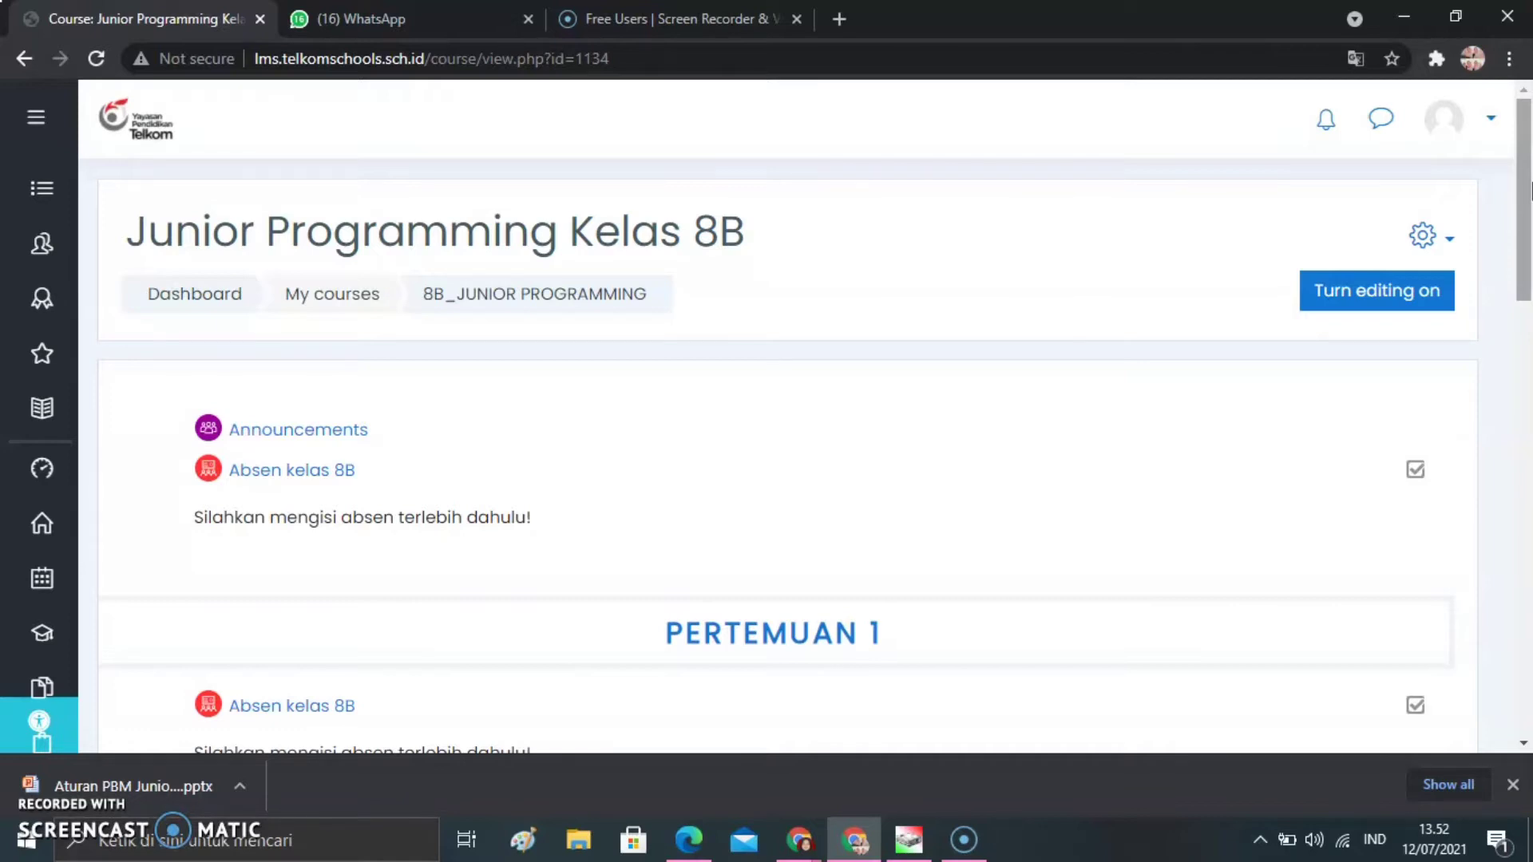
# Turn on editing mode for the Junior Programming Kelas 8B course page.
pyautogui.scroll(-2, 1531, 188)
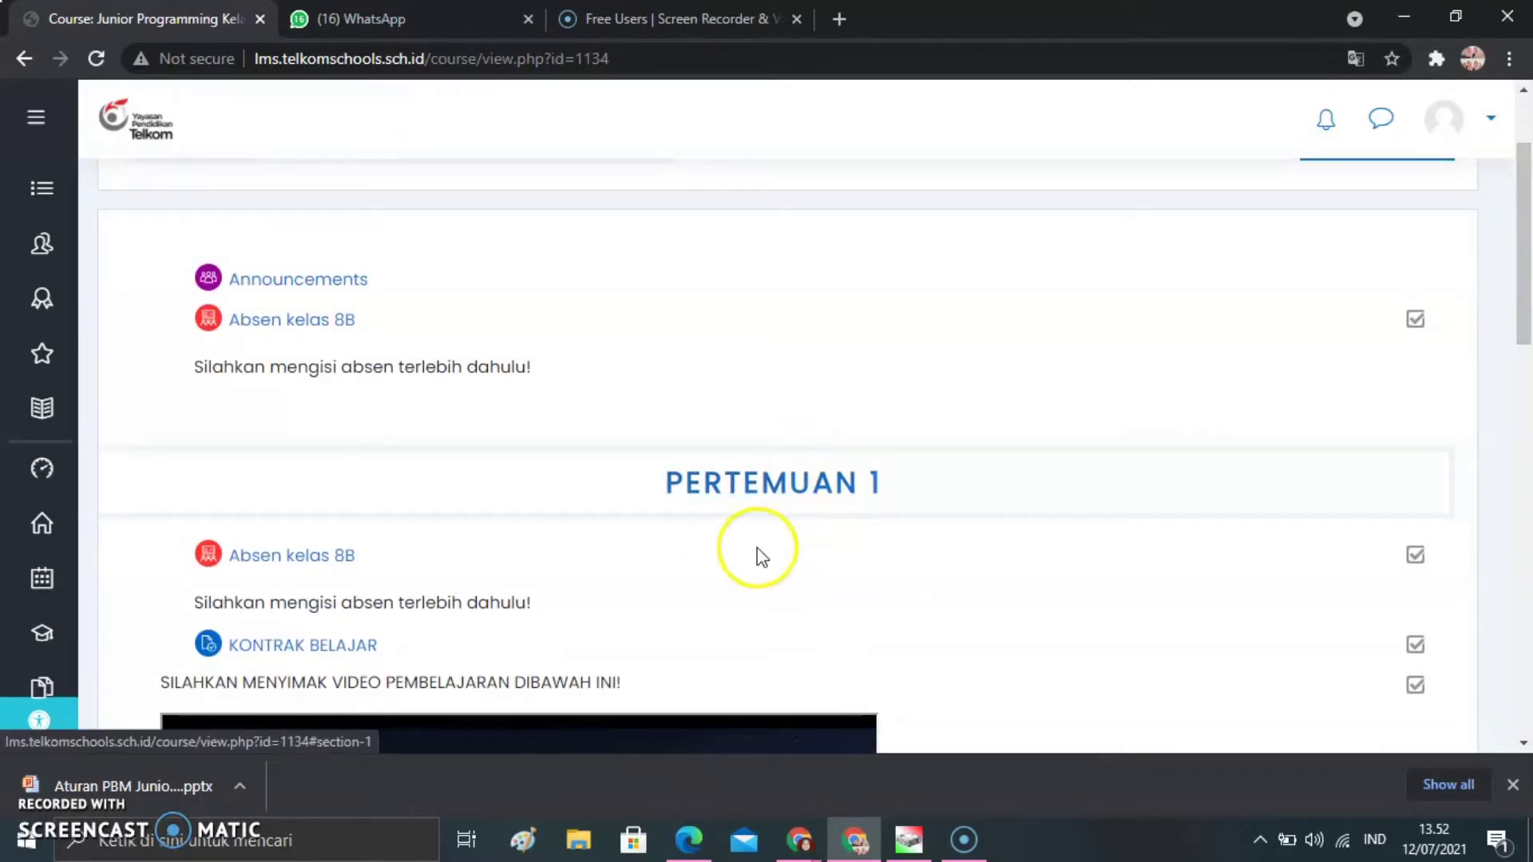
pyautogui.moveTo(1525, 321); pyautogui.dragTo(1526, 276)
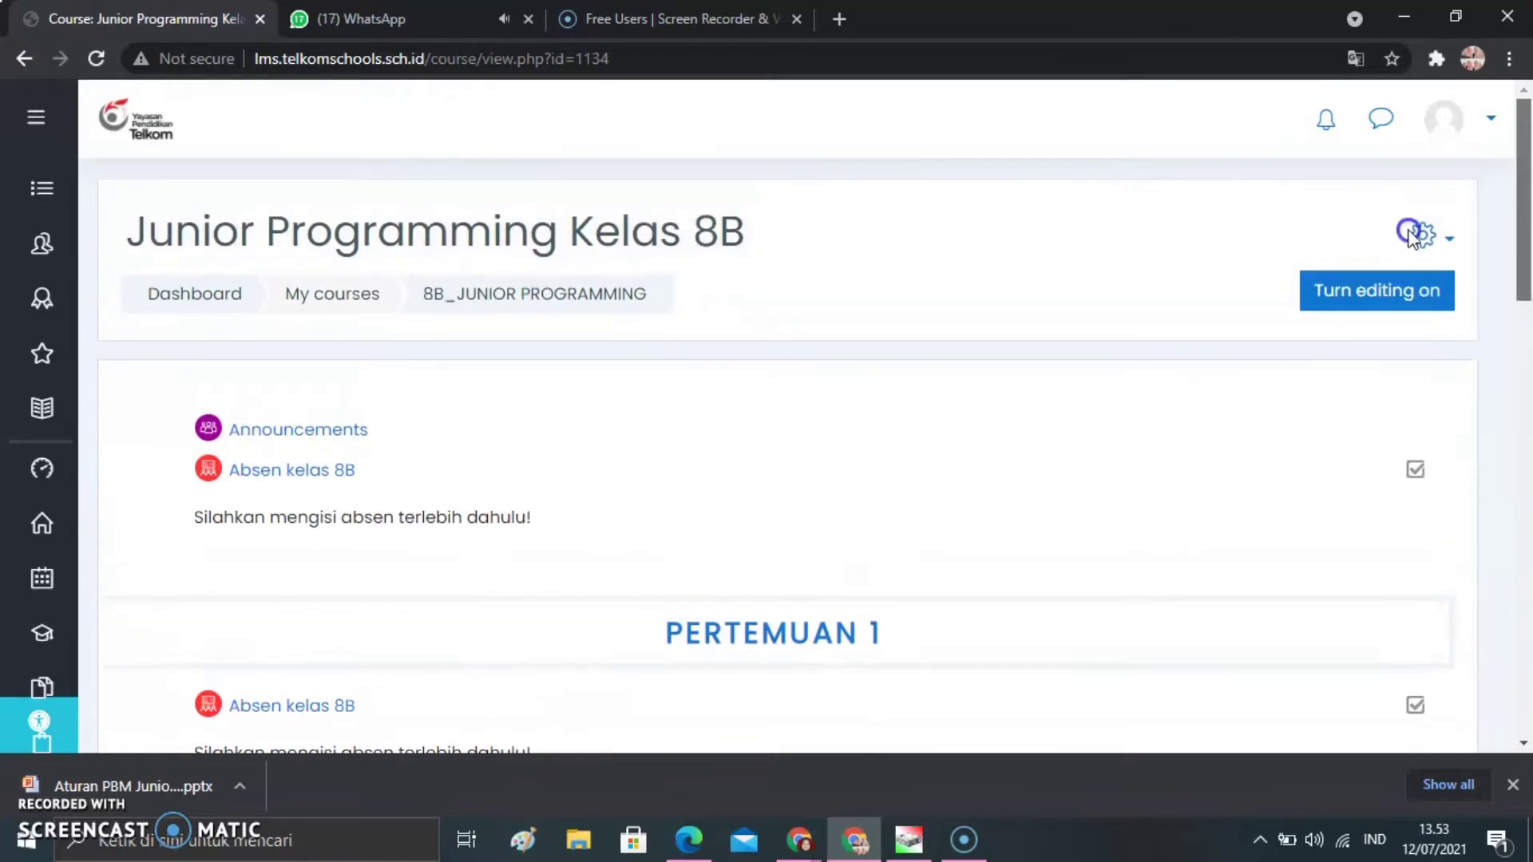
pyautogui.click(1380, 300)
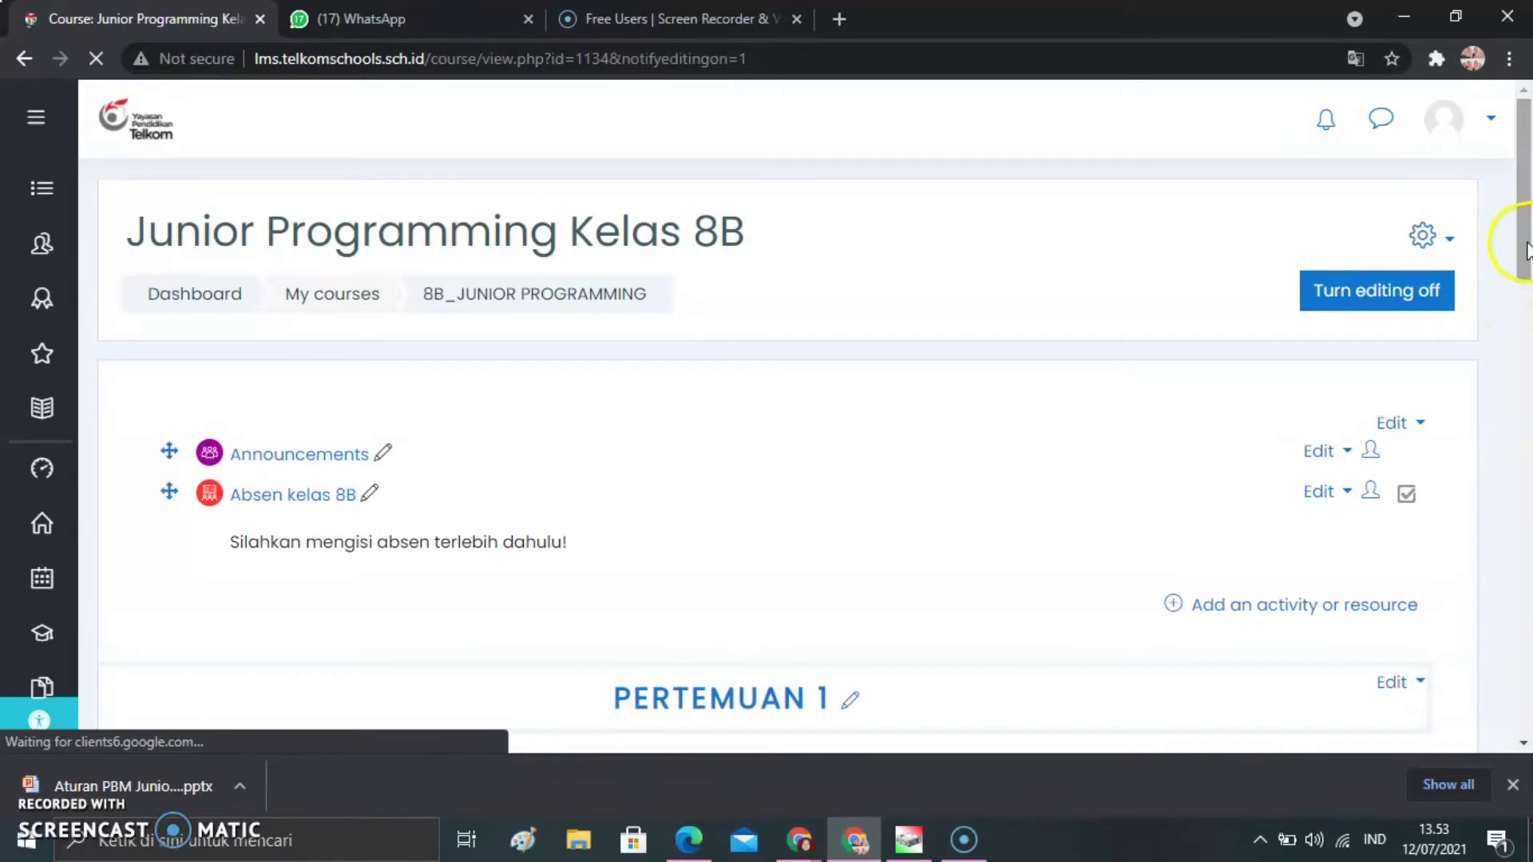
# Add a new Assignment activity to the PERTEMUAN 1 section.
pyautogui.moveTo(1529, 239); pyautogui.dragTo(1526, 375)
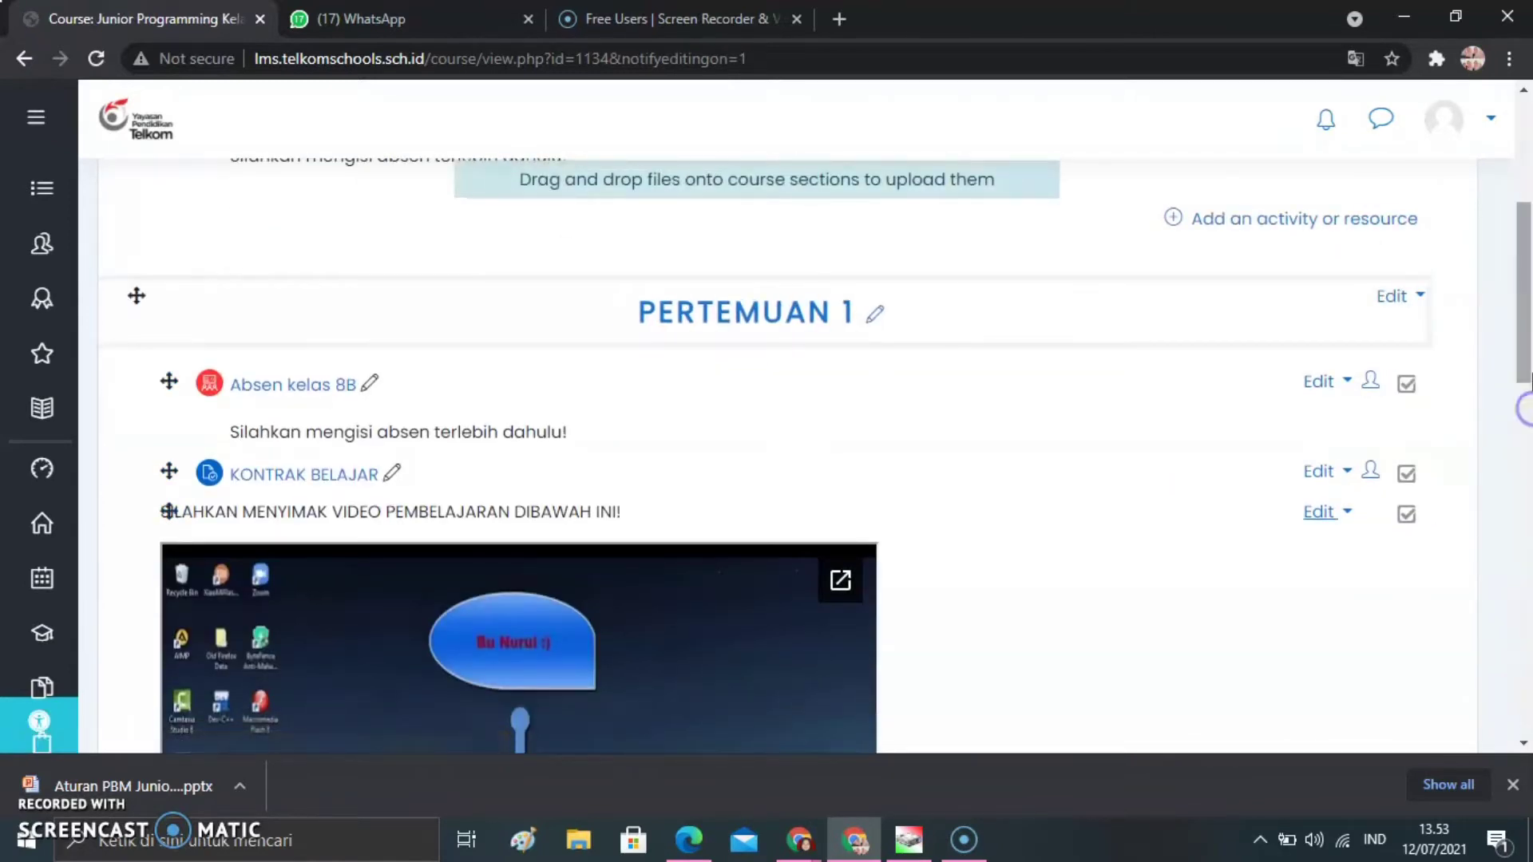
pyautogui.moveTo(1526, 381); pyautogui.dragTo(1527, 534)
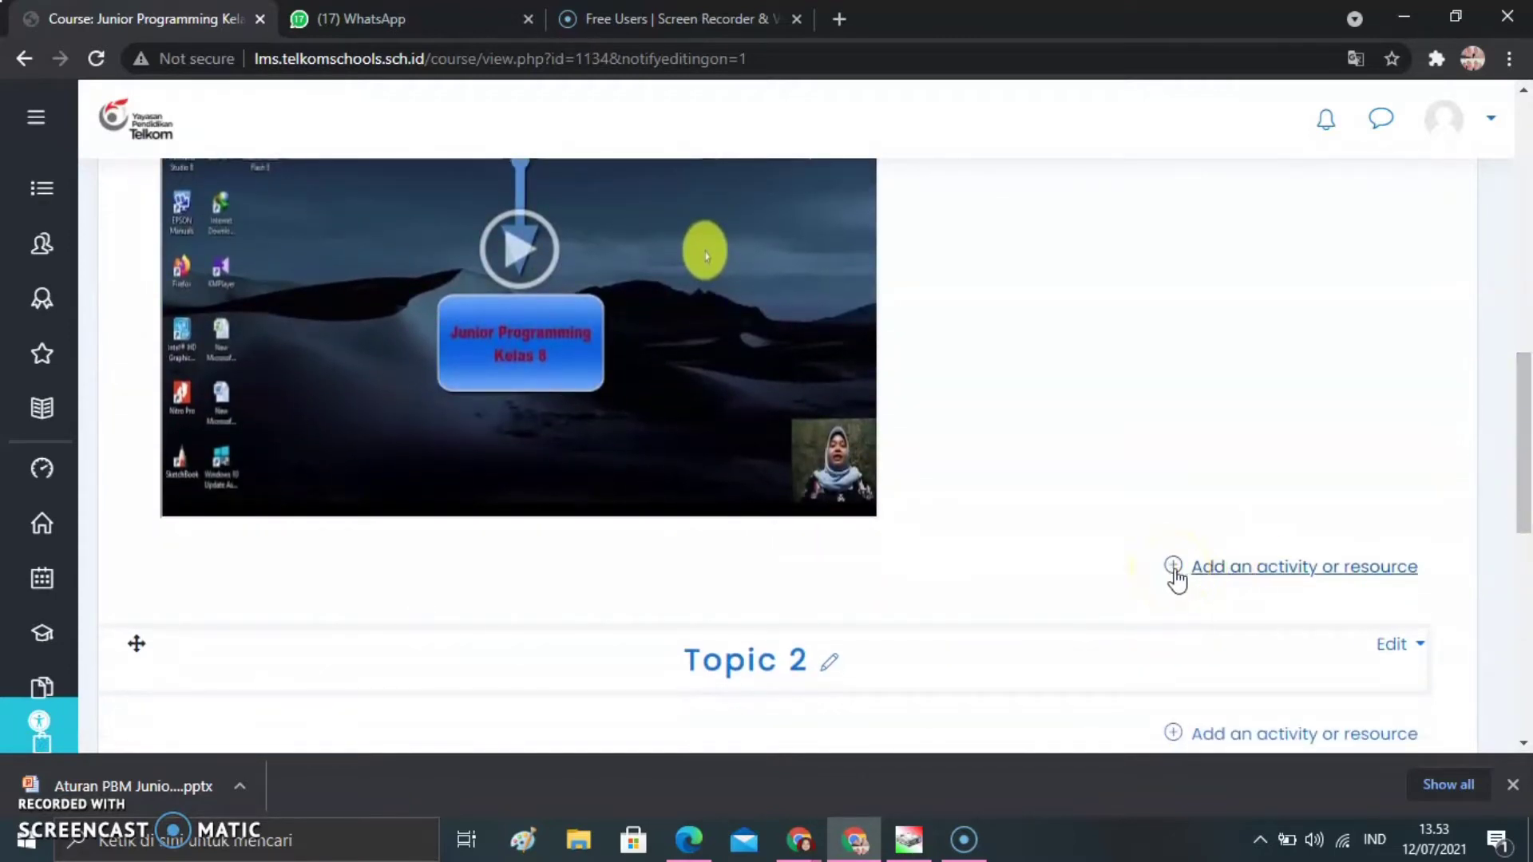
pyautogui.moveTo(1525, 526); pyautogui.dragTo(1523, 575)
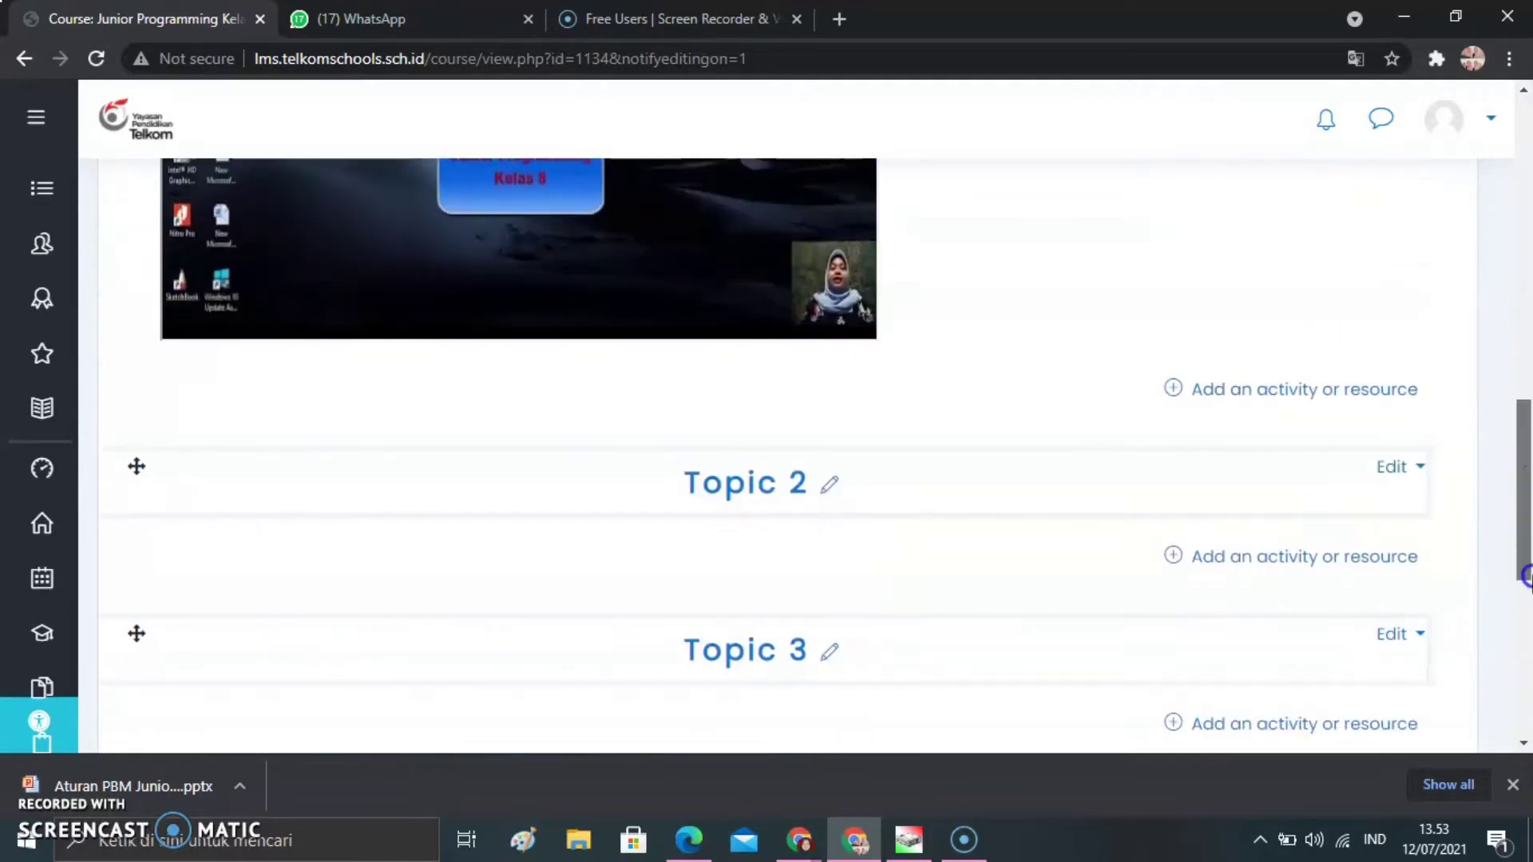
pyautogui.click(1290, 395)
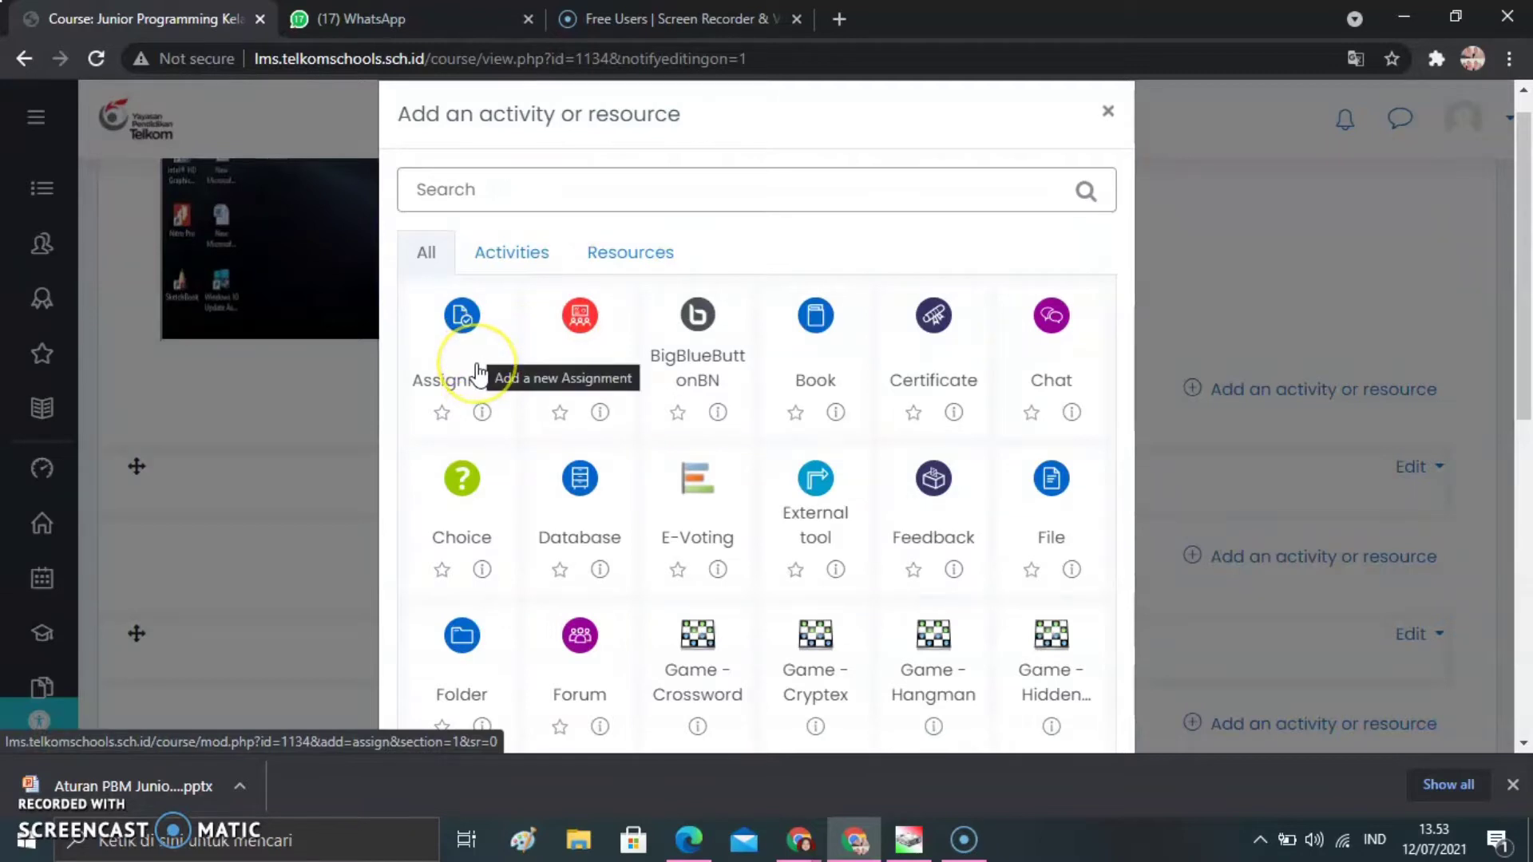
pyautogui.click(478, 374)
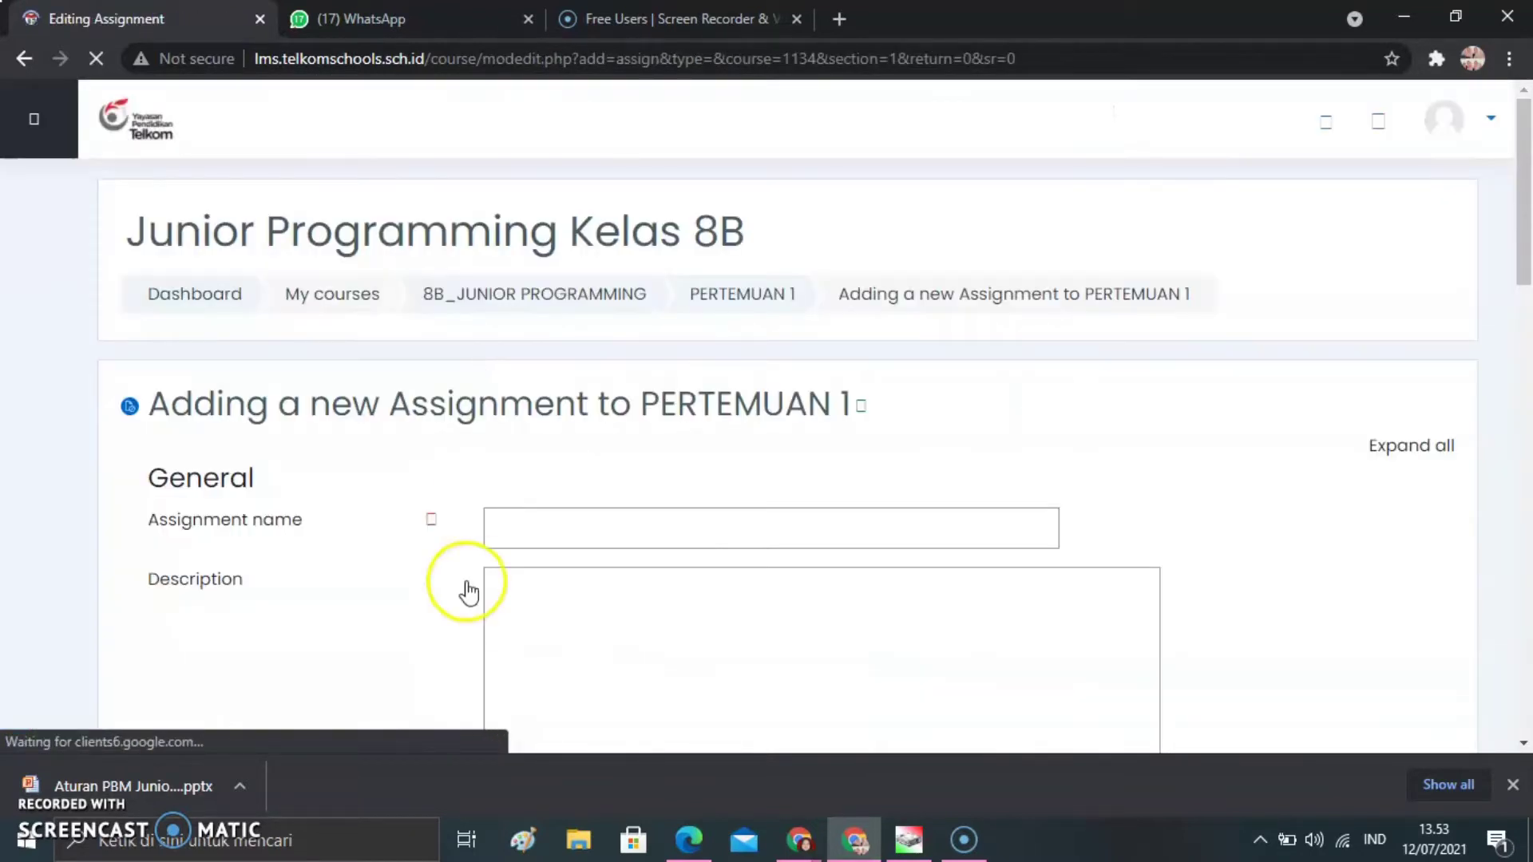
# Name the assignment "TUGAS BAHASA PEMROGRAMAN".
pyautogui.click(567, 512)
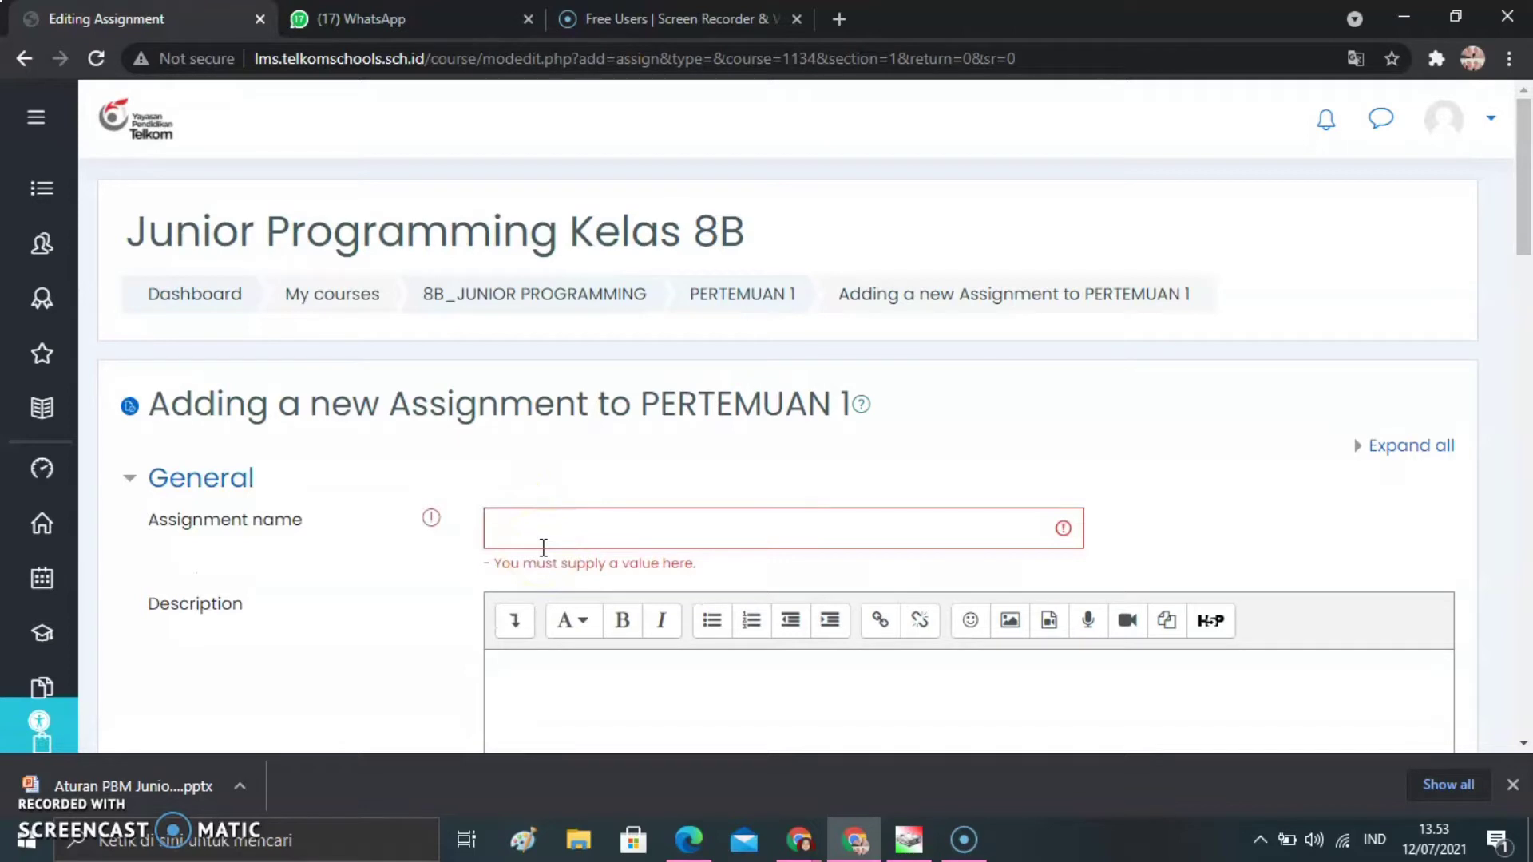
pyautogui.click(557, 540)
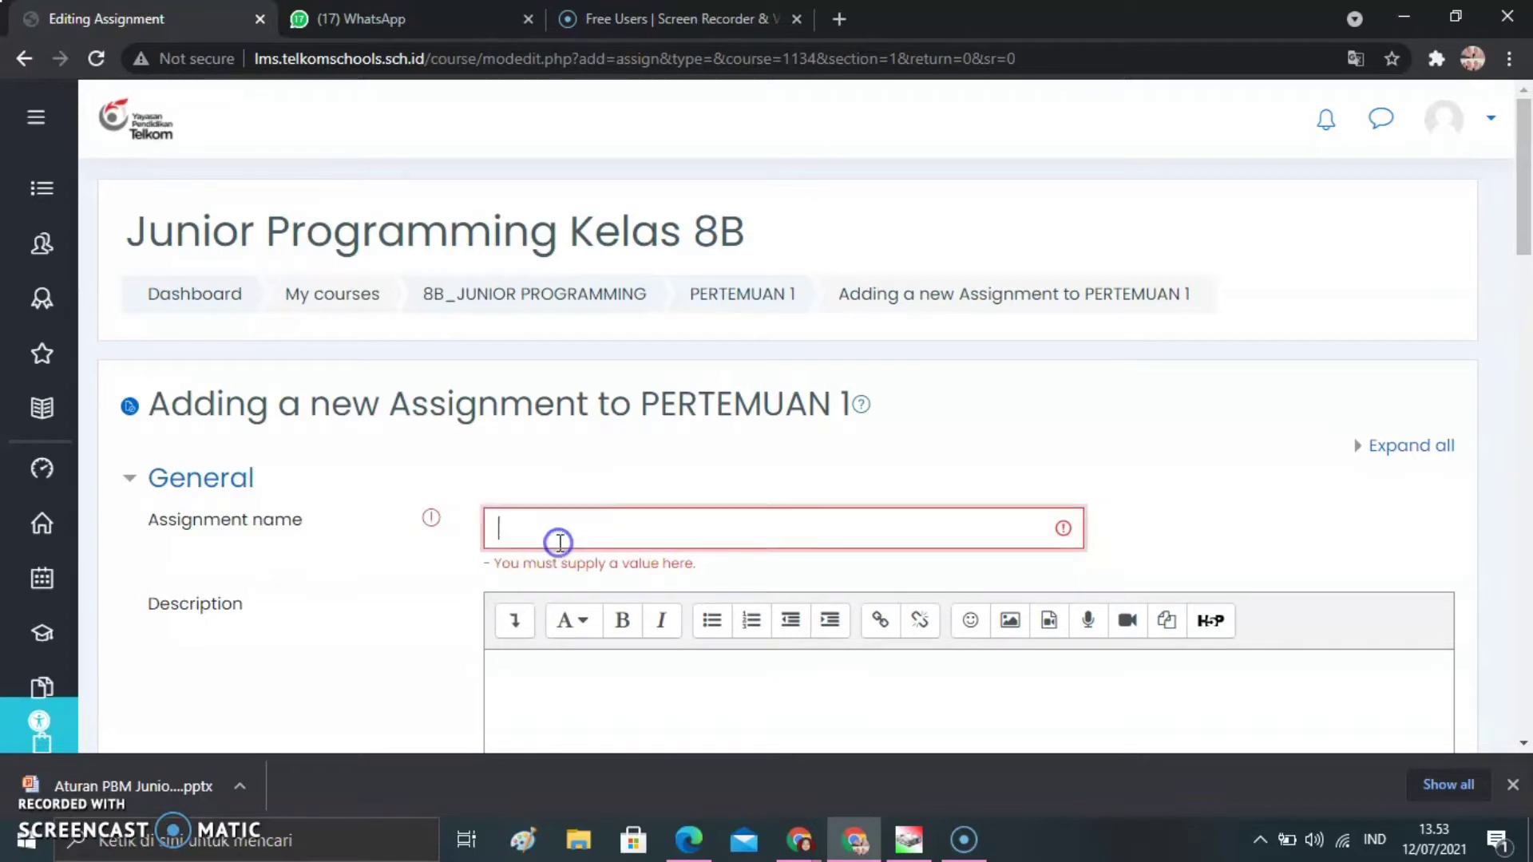
pyautogui.write('TUGAS BAHASA ')
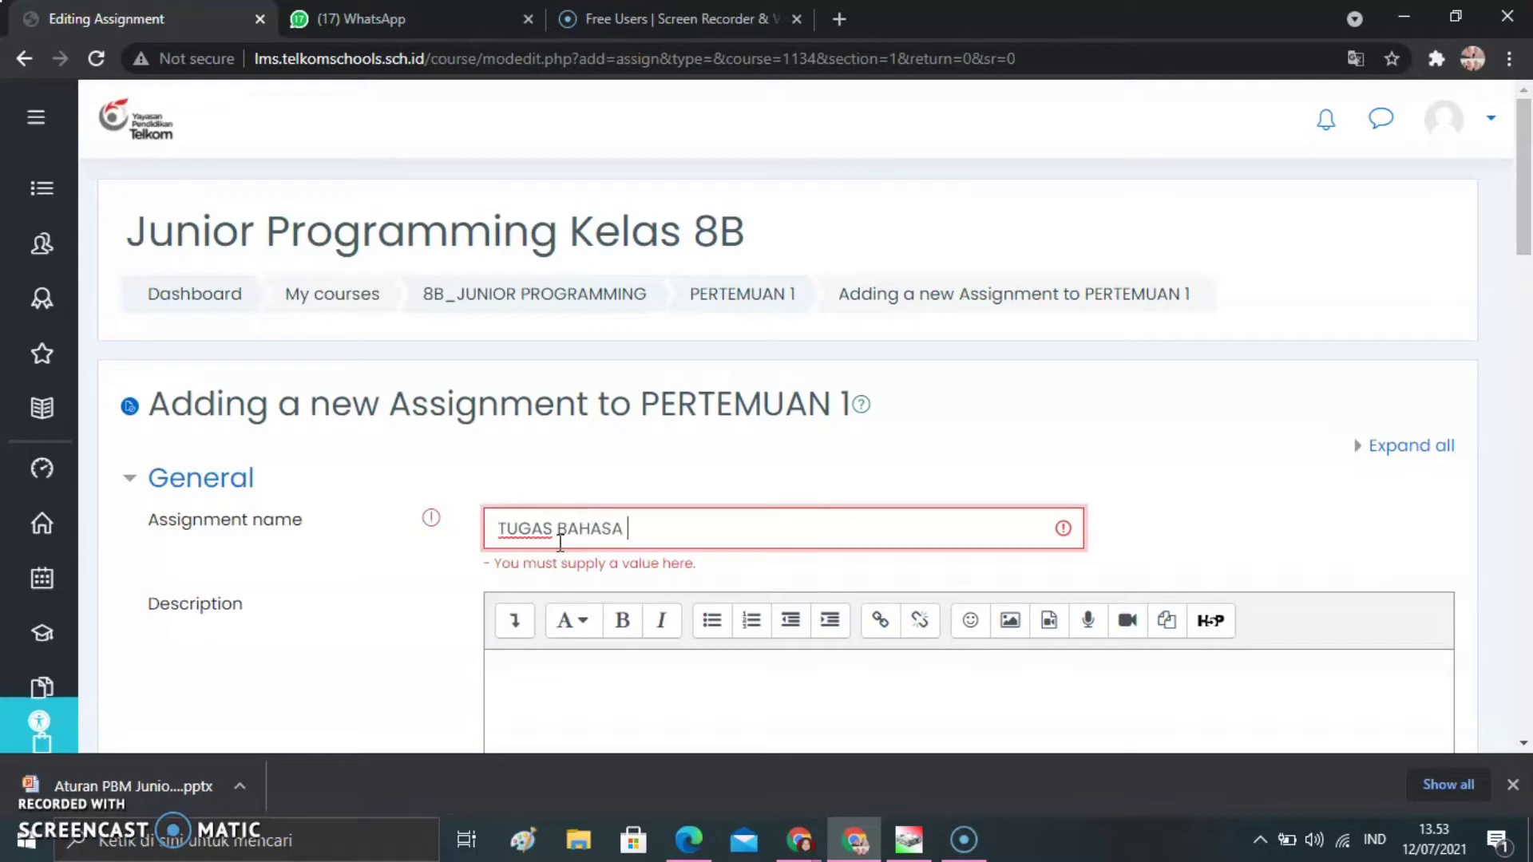
pyautogui.write('PEMROGRAMAN')
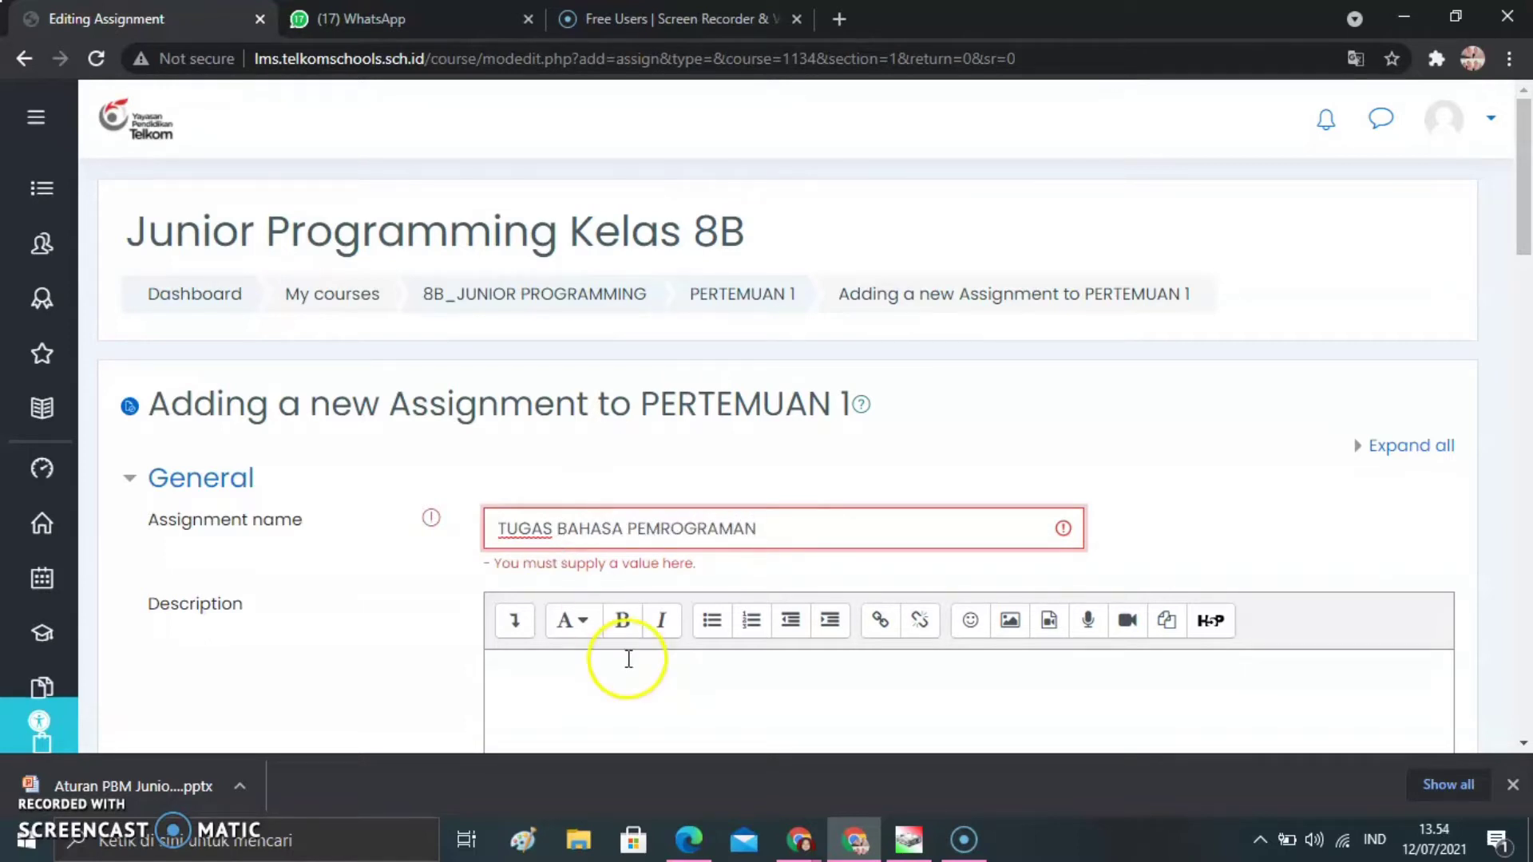
# Enter the assignment description "Buatlah powerpoint sebanyak 5 slide tentang materi bahasa pemrograman!".
pyautogui.click(631, 682)
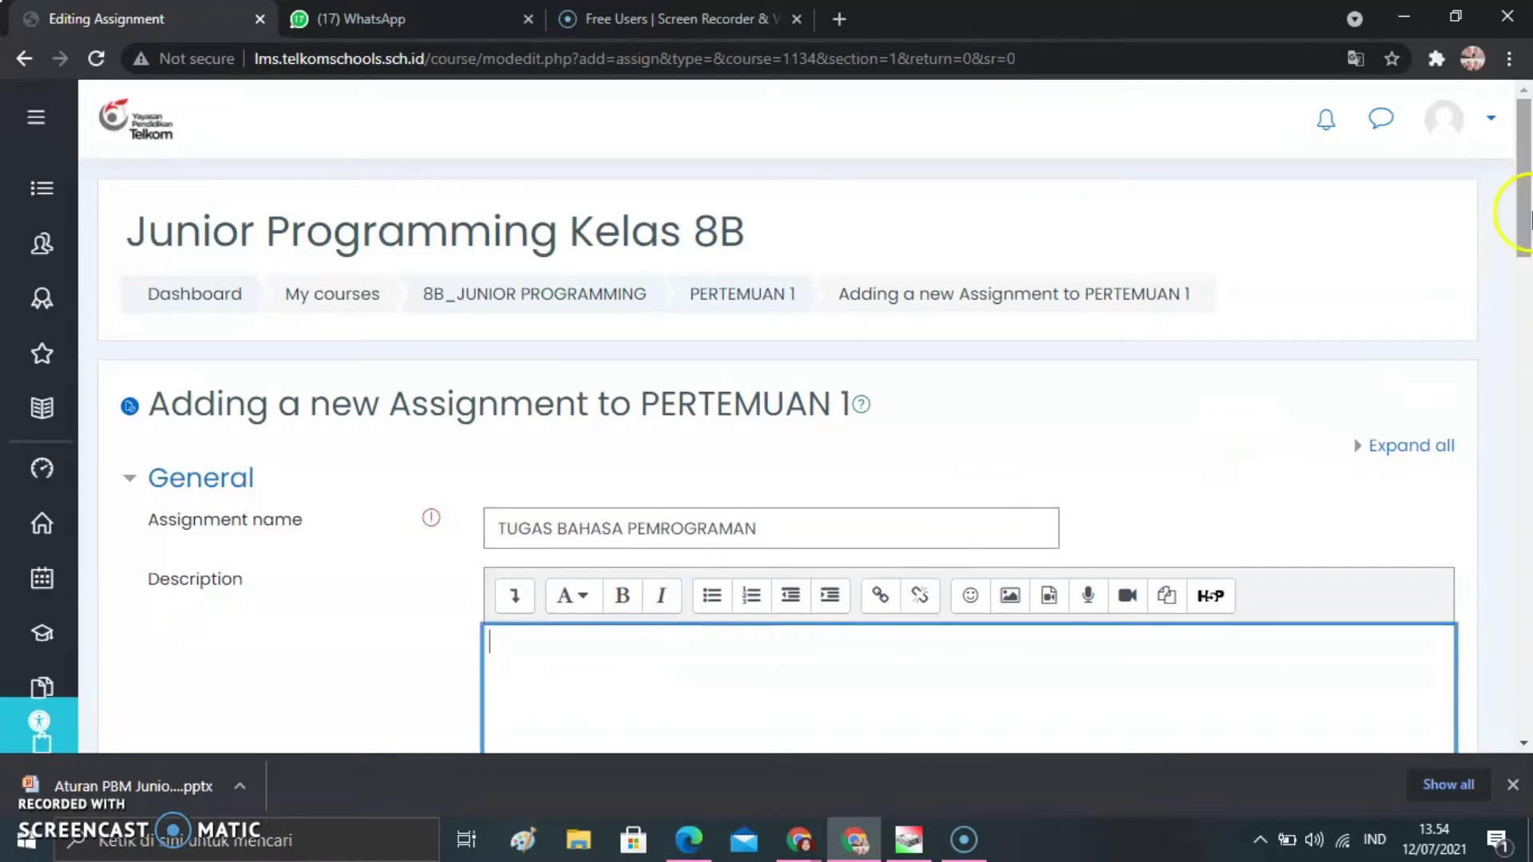
pyautogui.moveTo(1521, 206); pyautogui.dragTo(1525, 257)
pyautogui.click(657, 515)
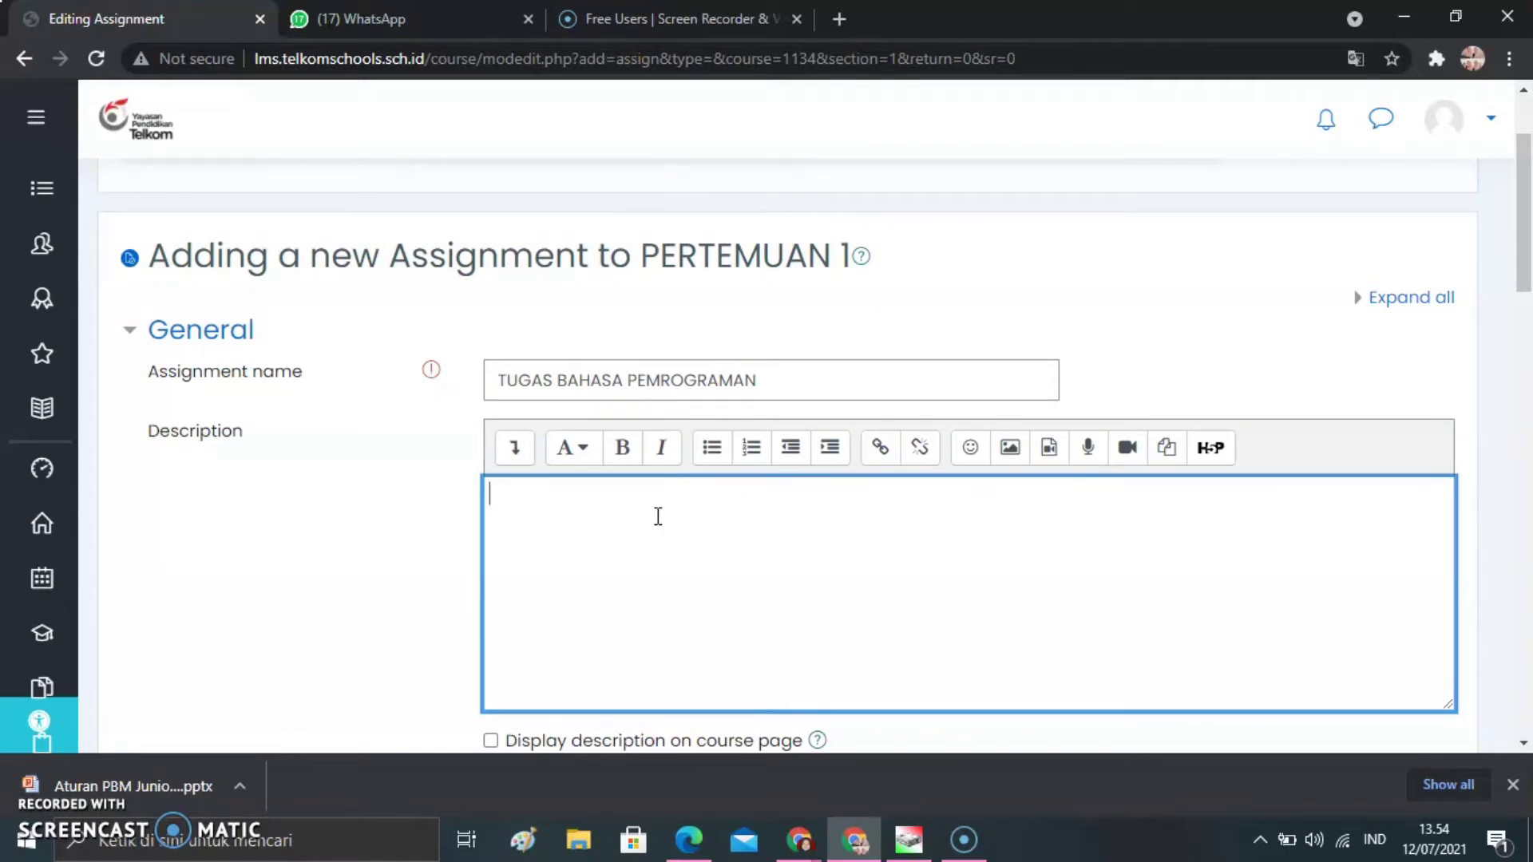
pyautogui.write('B')
pyautogui.press('BackSpace')
pyautogui.write('Bu')
pyautogui.press('BackSpace')
pyautogui.press('BackSpace')
pyautogui.click(669, 545)
pyautogui.click(615, 515)
pyautogui.click(614, 515)
pyautogui.write('m')
pyautogui.press('BackSpace')
pyautogui.write('bu')
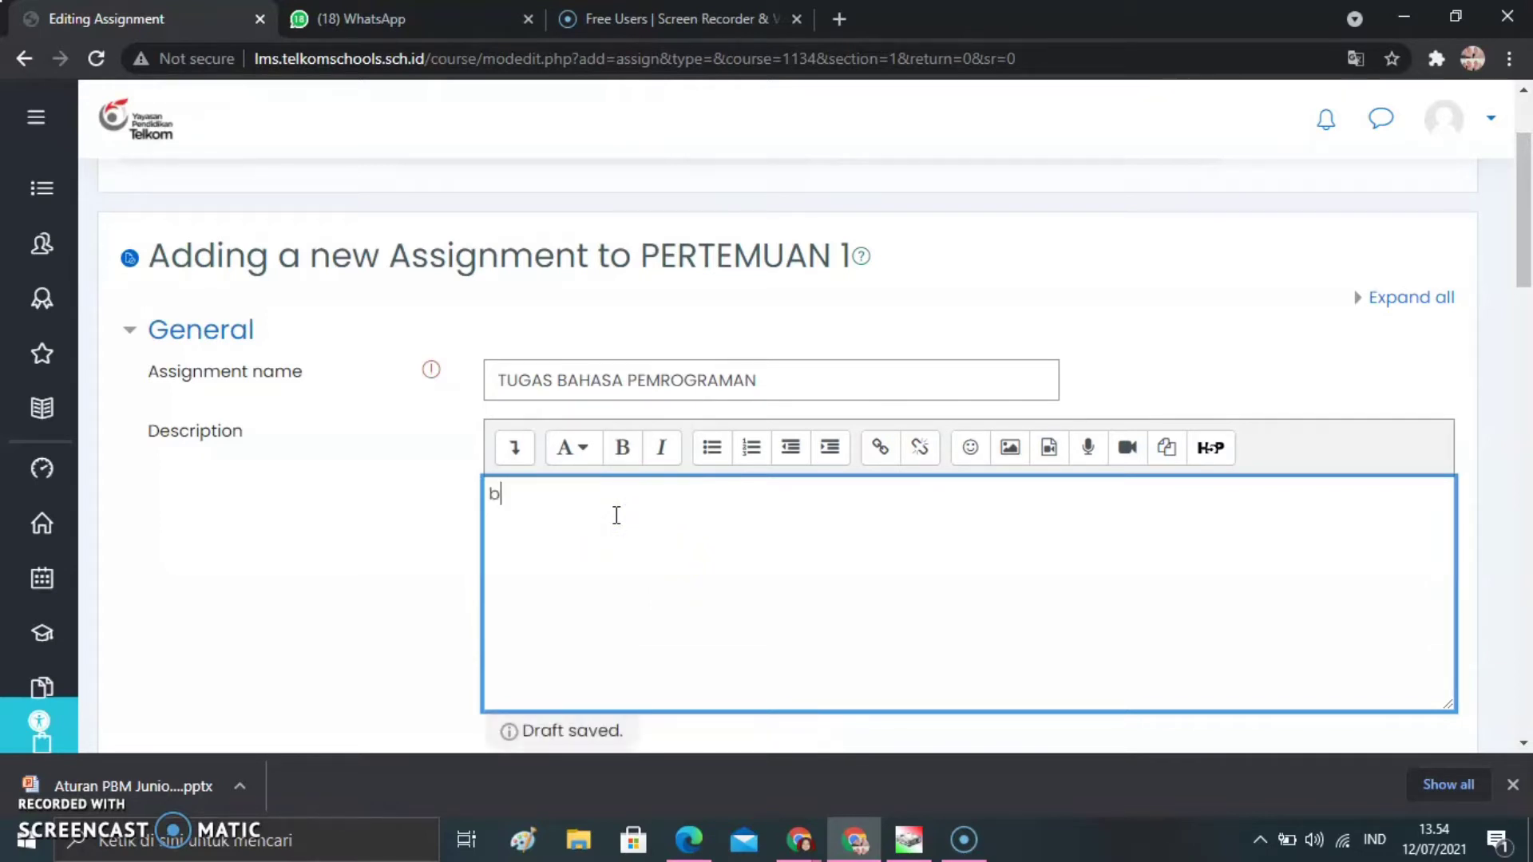
pyautogui.press('BackSpace')
pyautogui.write('But')
pyautogui.press('BackSpace')
pyautogui.write('talah')
pyautogui.press('BackSpace')
pyautogui.press('BackSpace')
pyautogui.press('BackSpace')
pyautogui.press('BackSpace')
pyautogui.press('BackSpace')
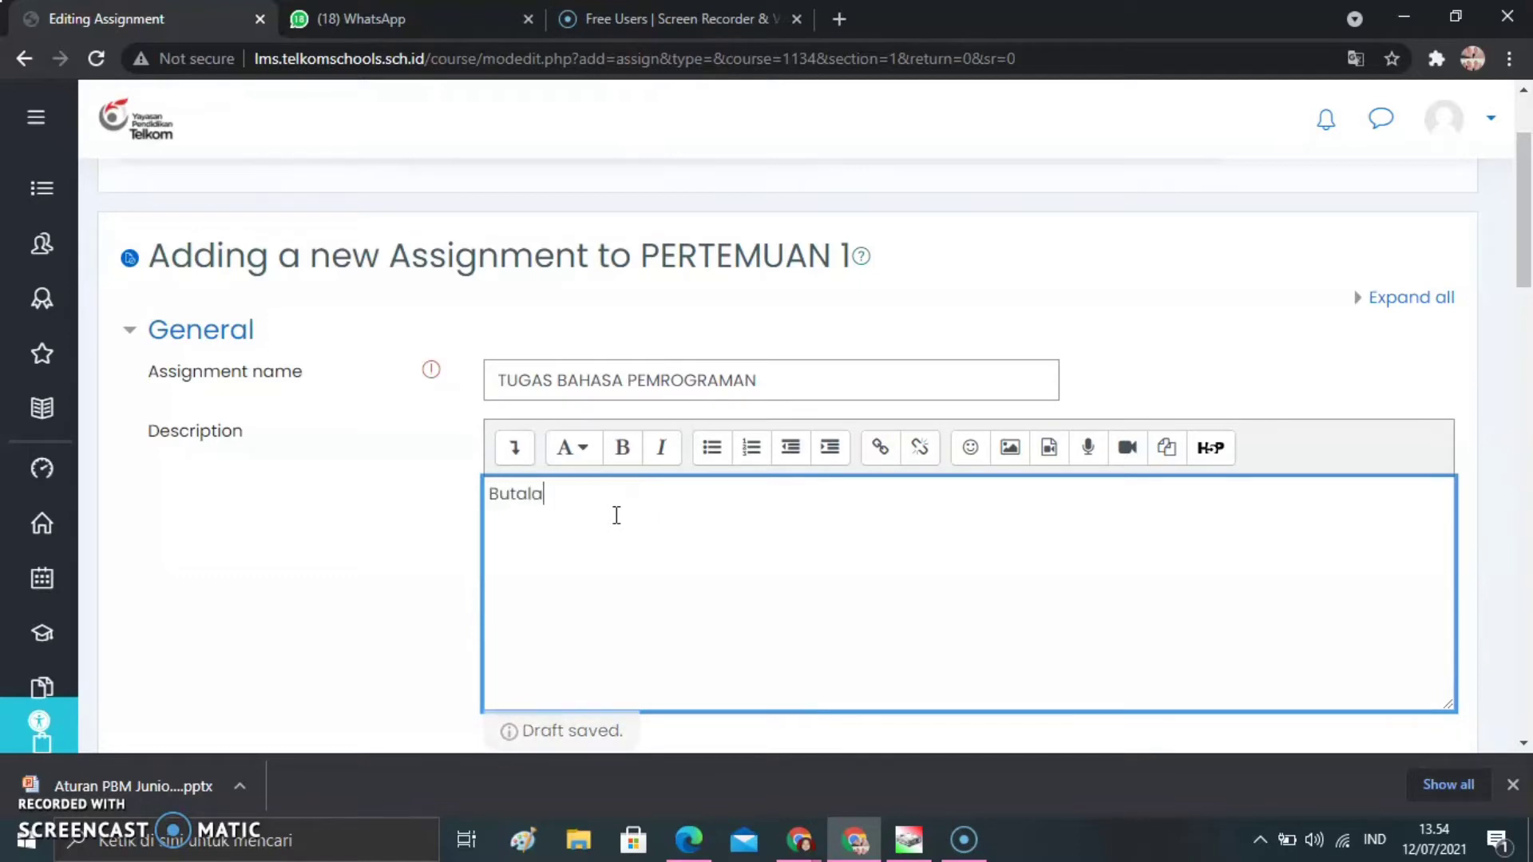
pyautogui.write('atlah ')
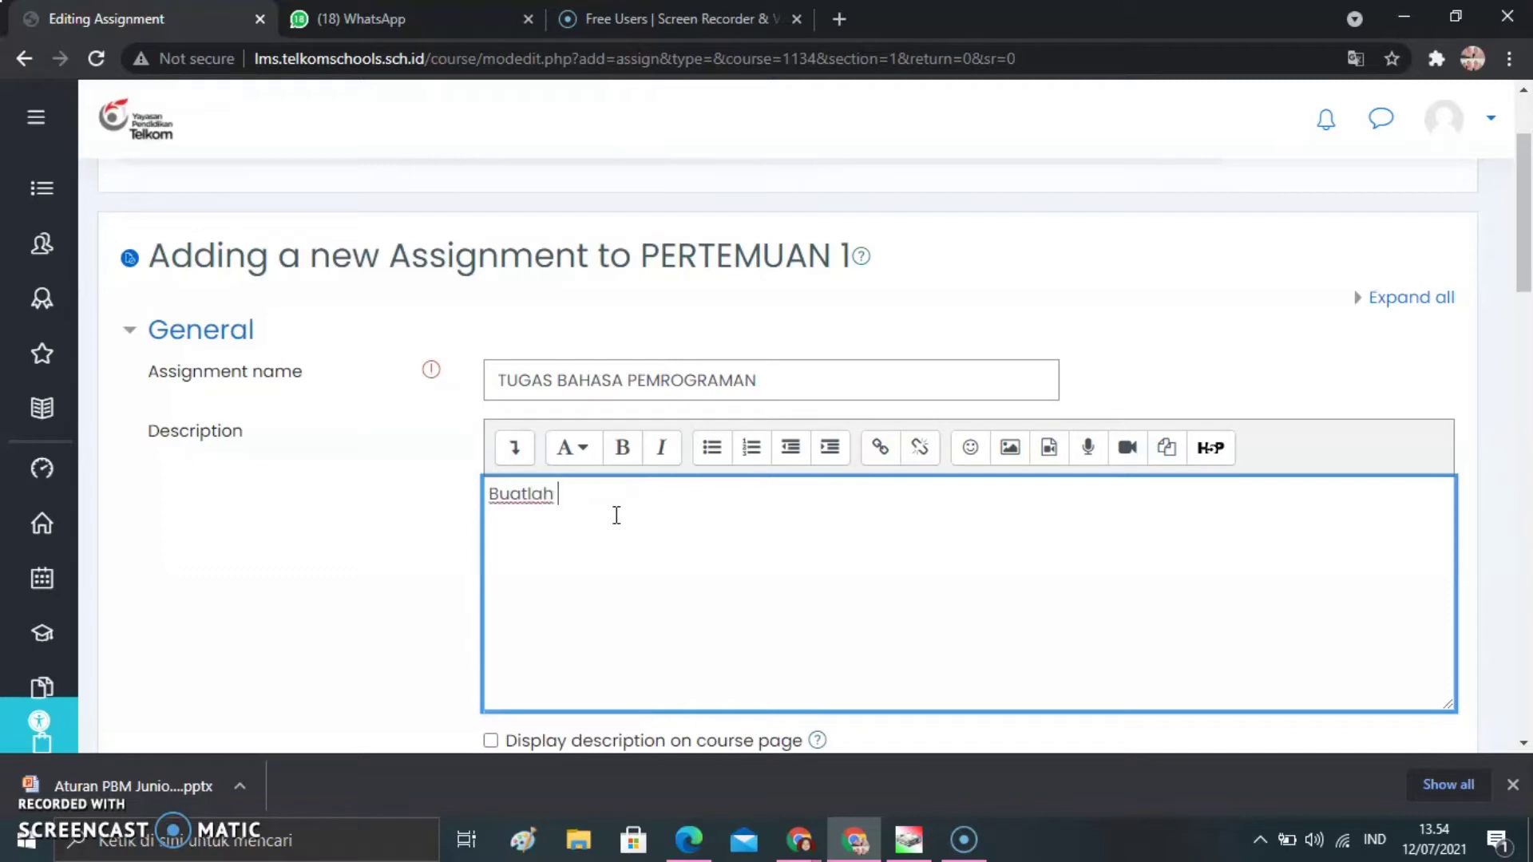
pyautogui.write('powerpoint sebanya')
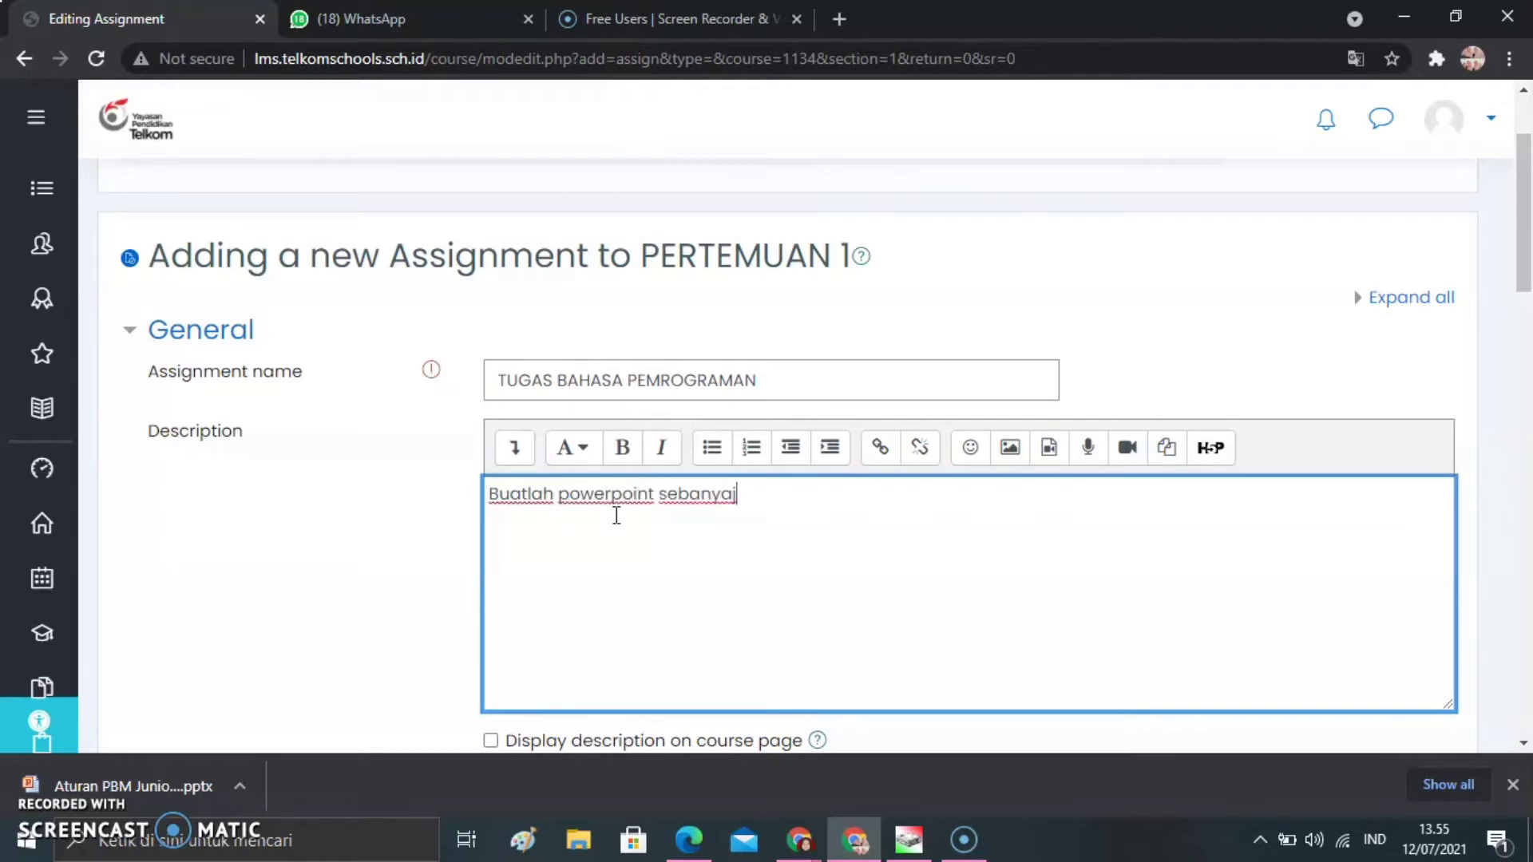
pyautogui.write('k 5 slide tentan')
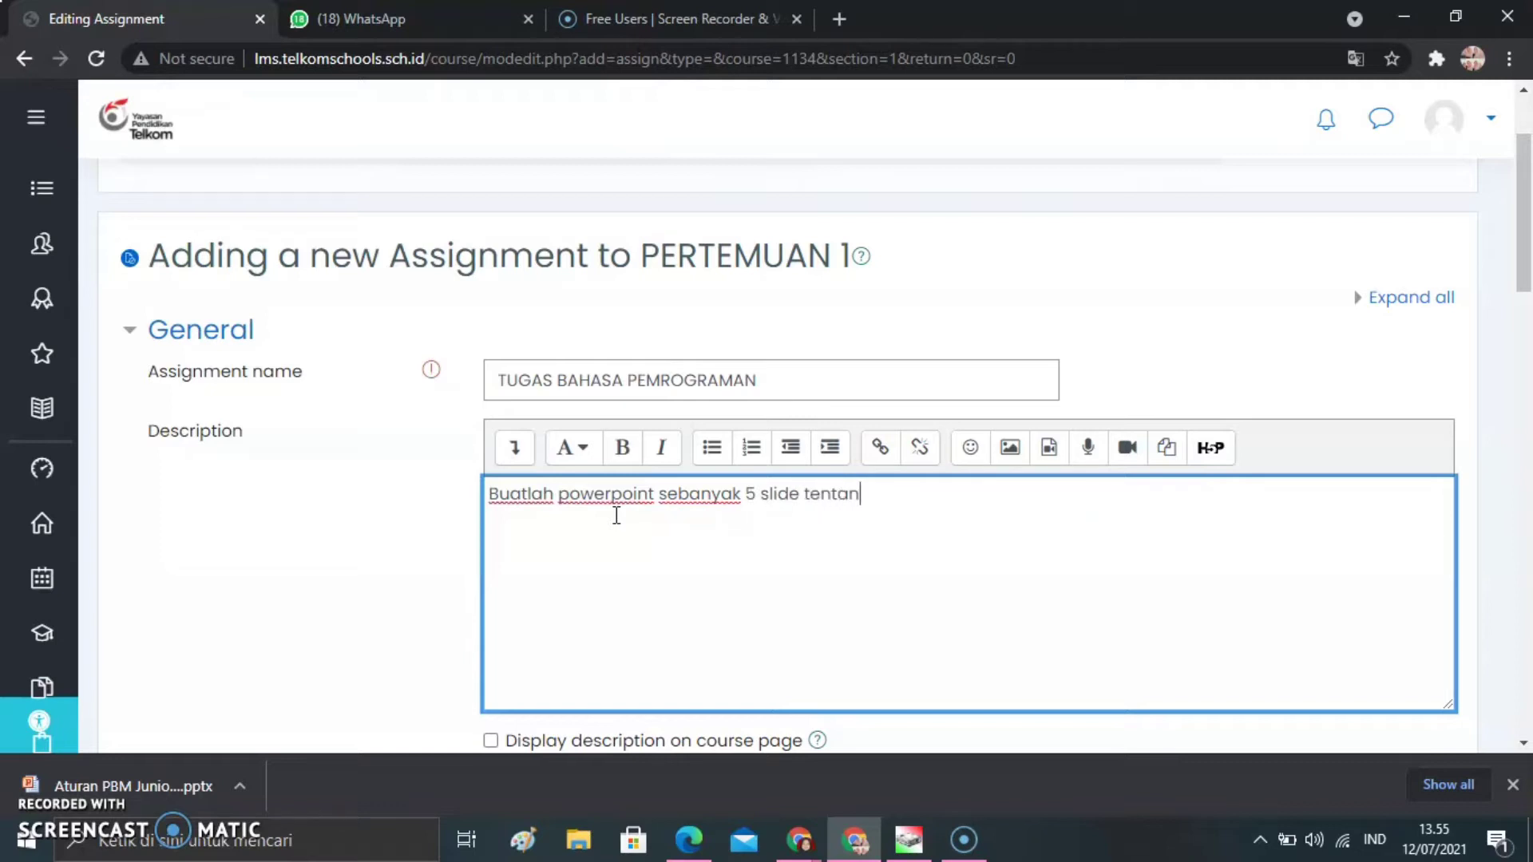
pyautogui.write('g  materi bahasa pe')
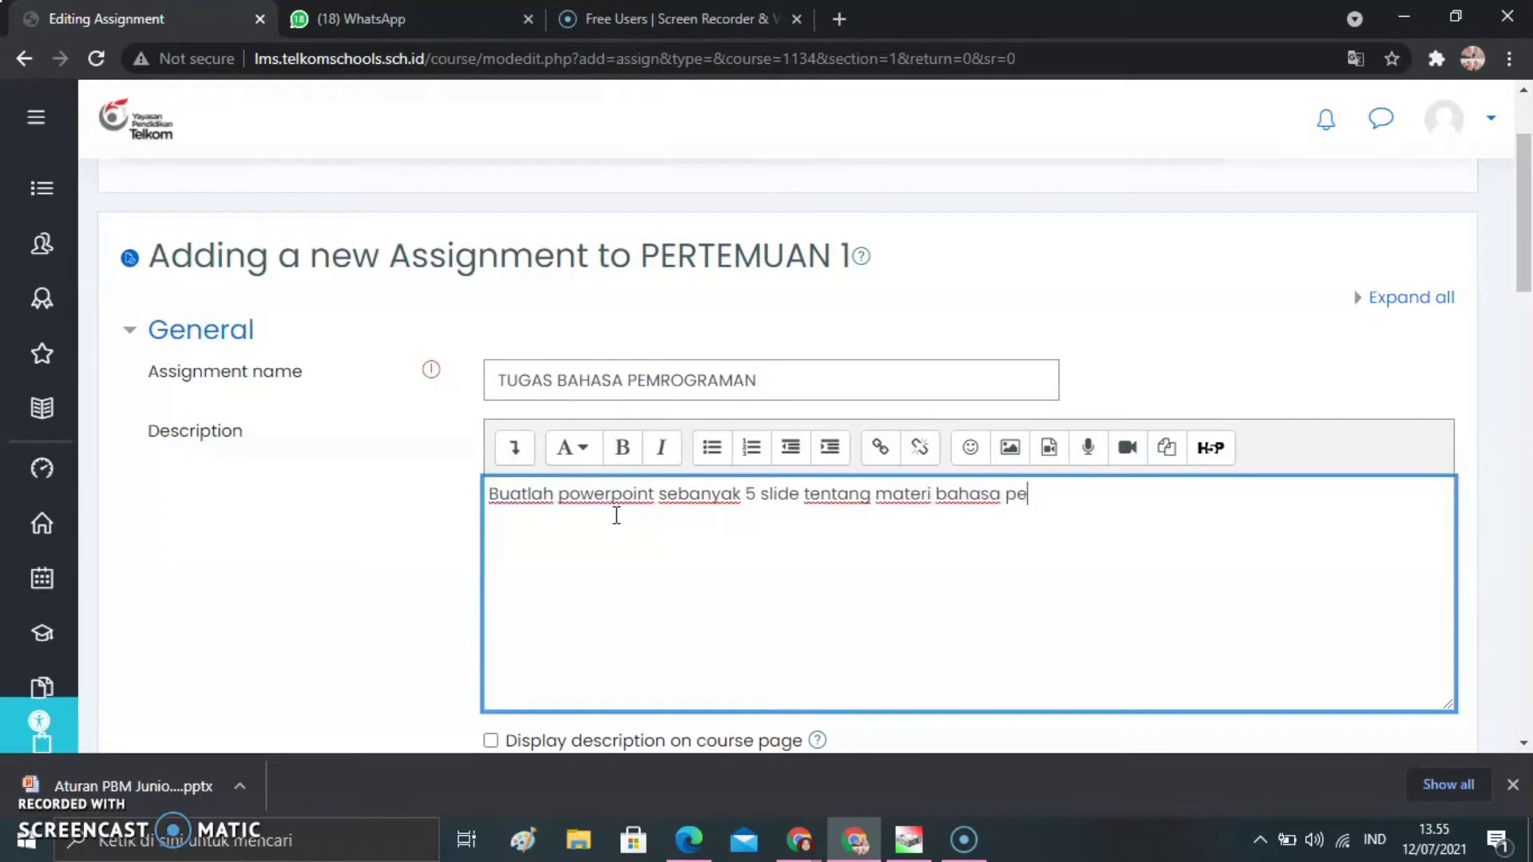
pyautogui.write('mrograman')
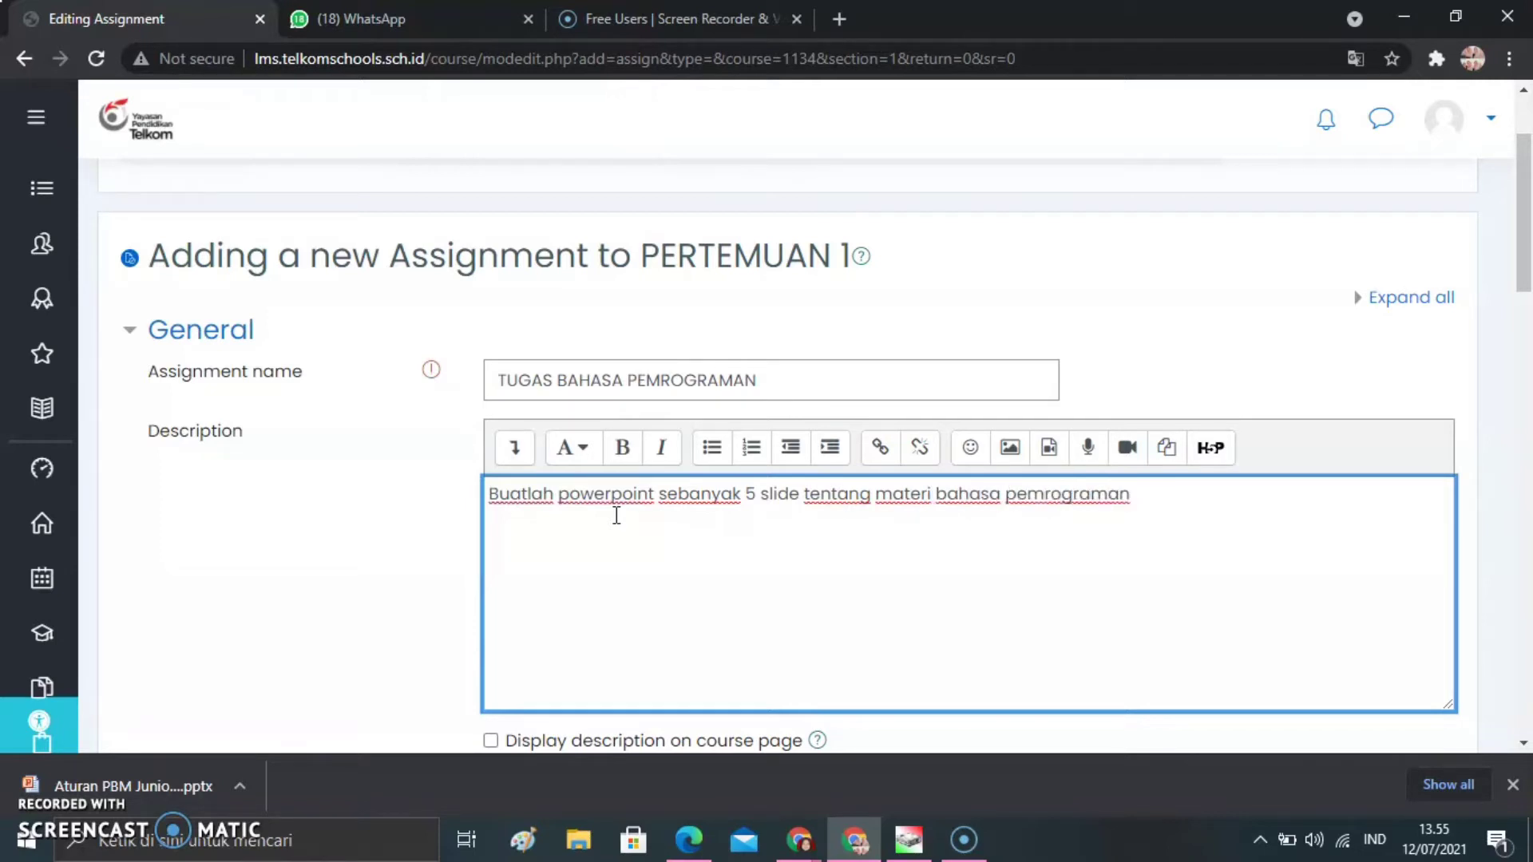
pyautogui.write('!')
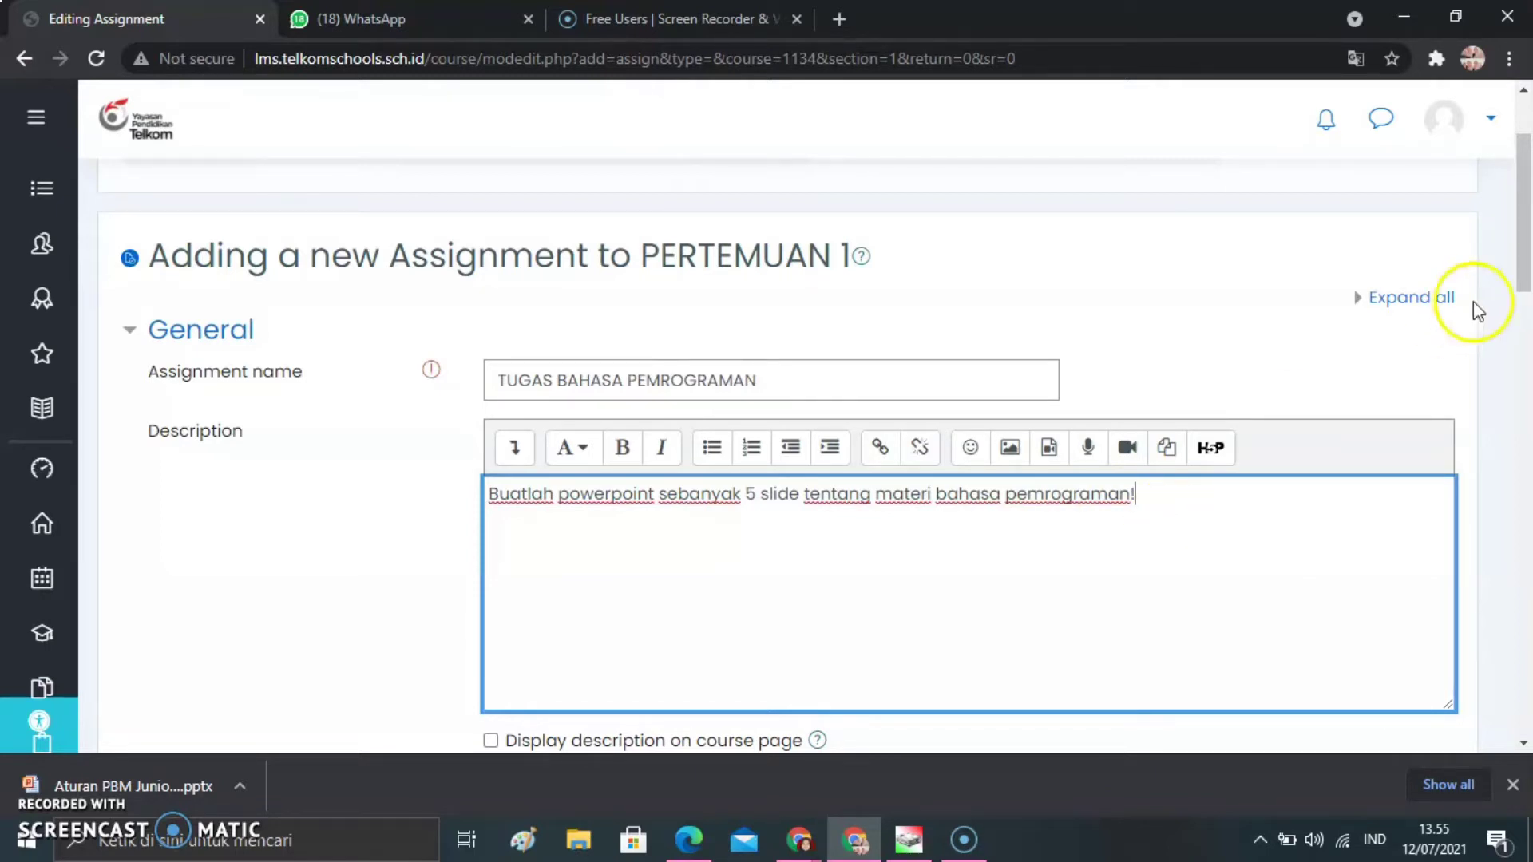
# Replace the whole assignment description with "Tuliskan 3 jenis bahasa pemrograman!".
pyautogui.moveTo(1523, 275); pyautogui.dragTo(1527, 324)
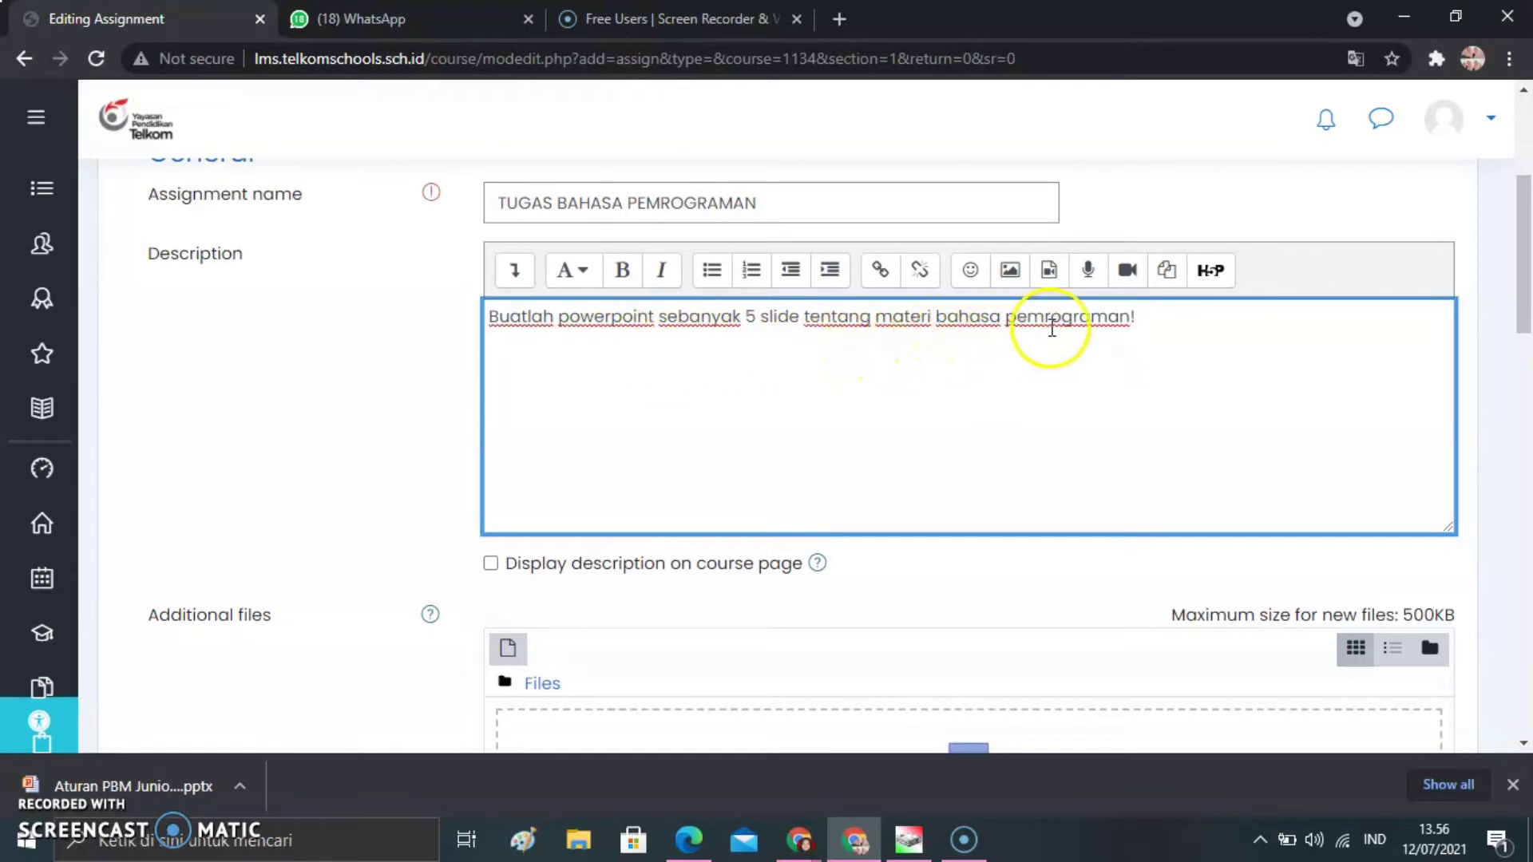
pyautogui.click(1149, 326)
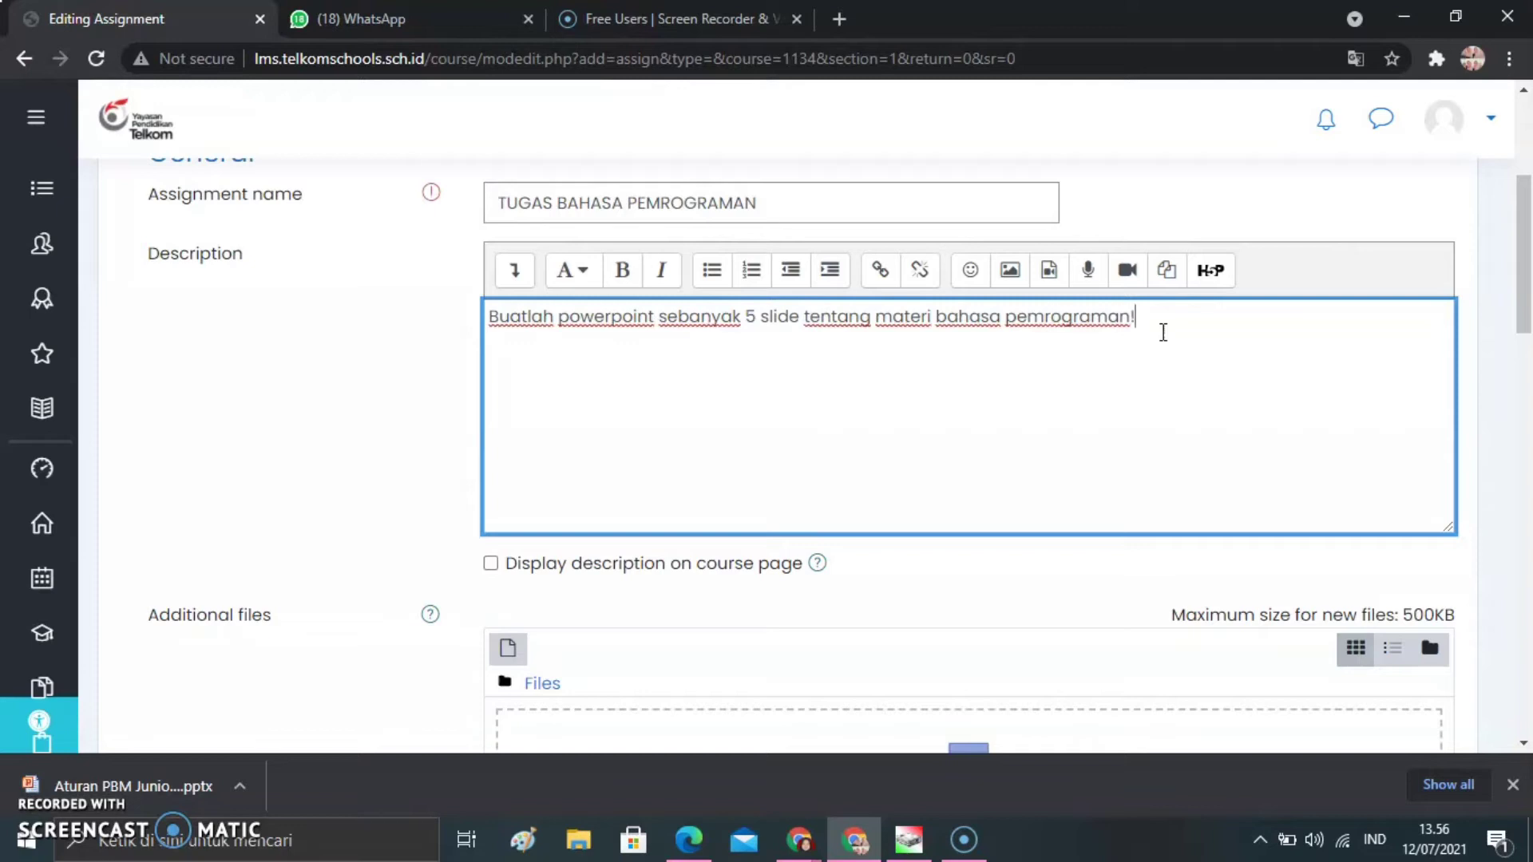
pyautogui.moveTo(1150, 318); pyautogui.dragTo(495, 322)
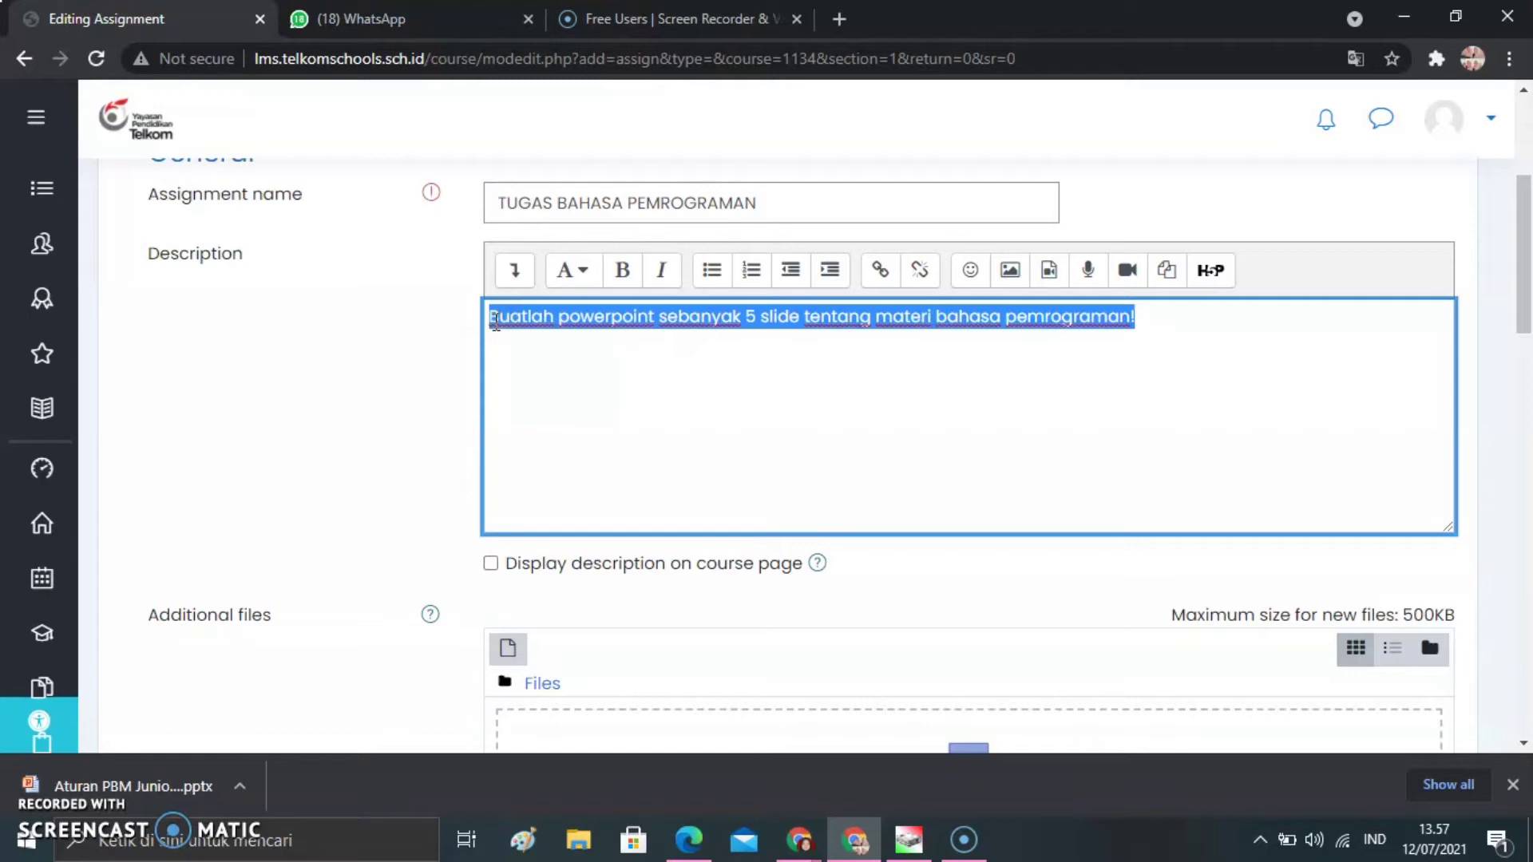
pyautogui.press('BackSpace')
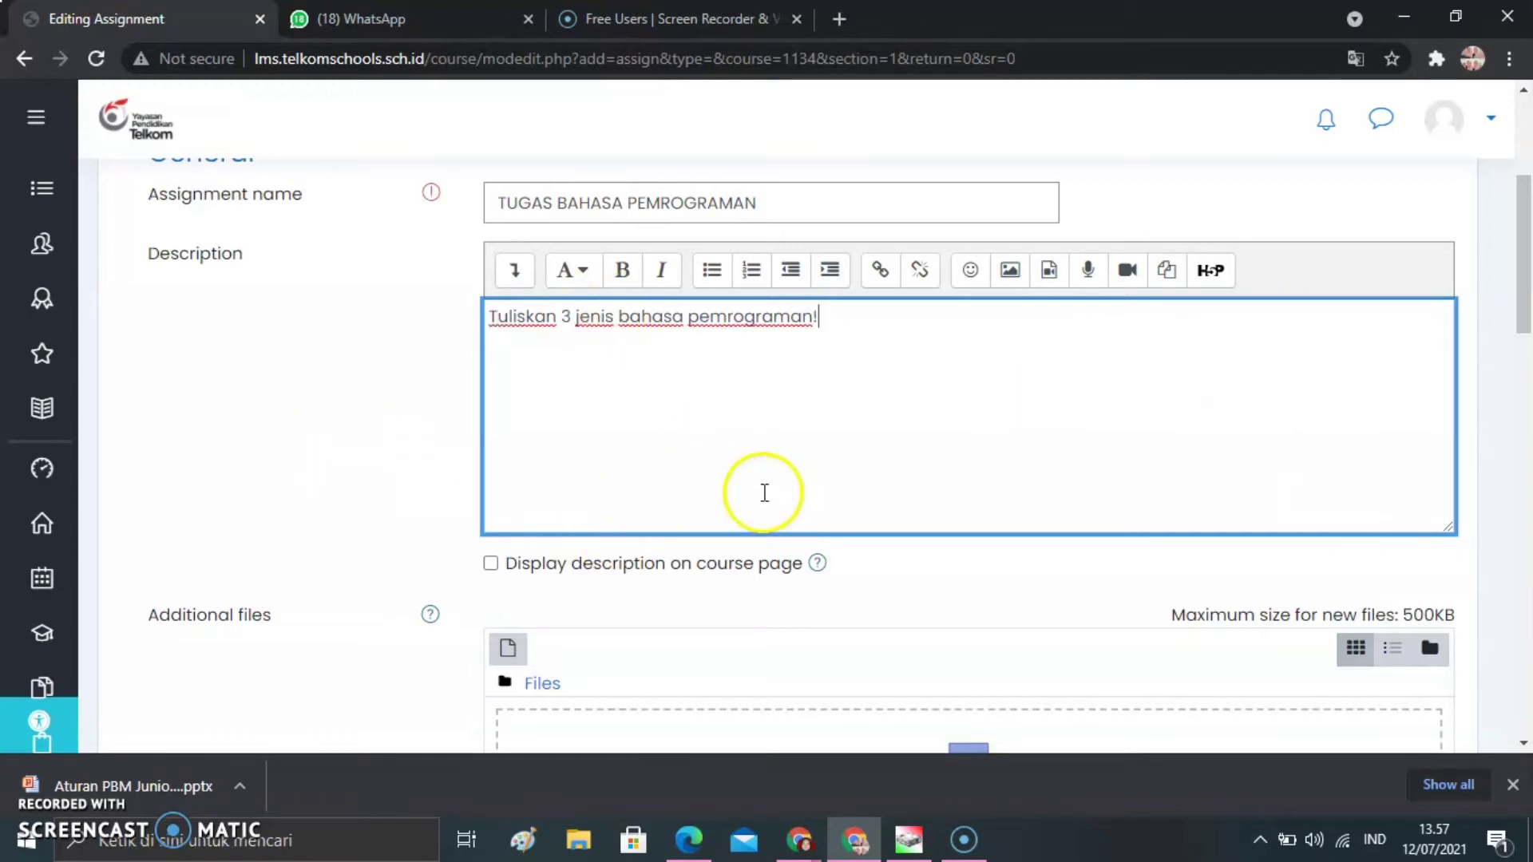
# Review the assignment's description and the Additional files area for attaching supporting files.
pyautogui.moveTo(1524, 249); pyautogui.dragTo(1525, 305)
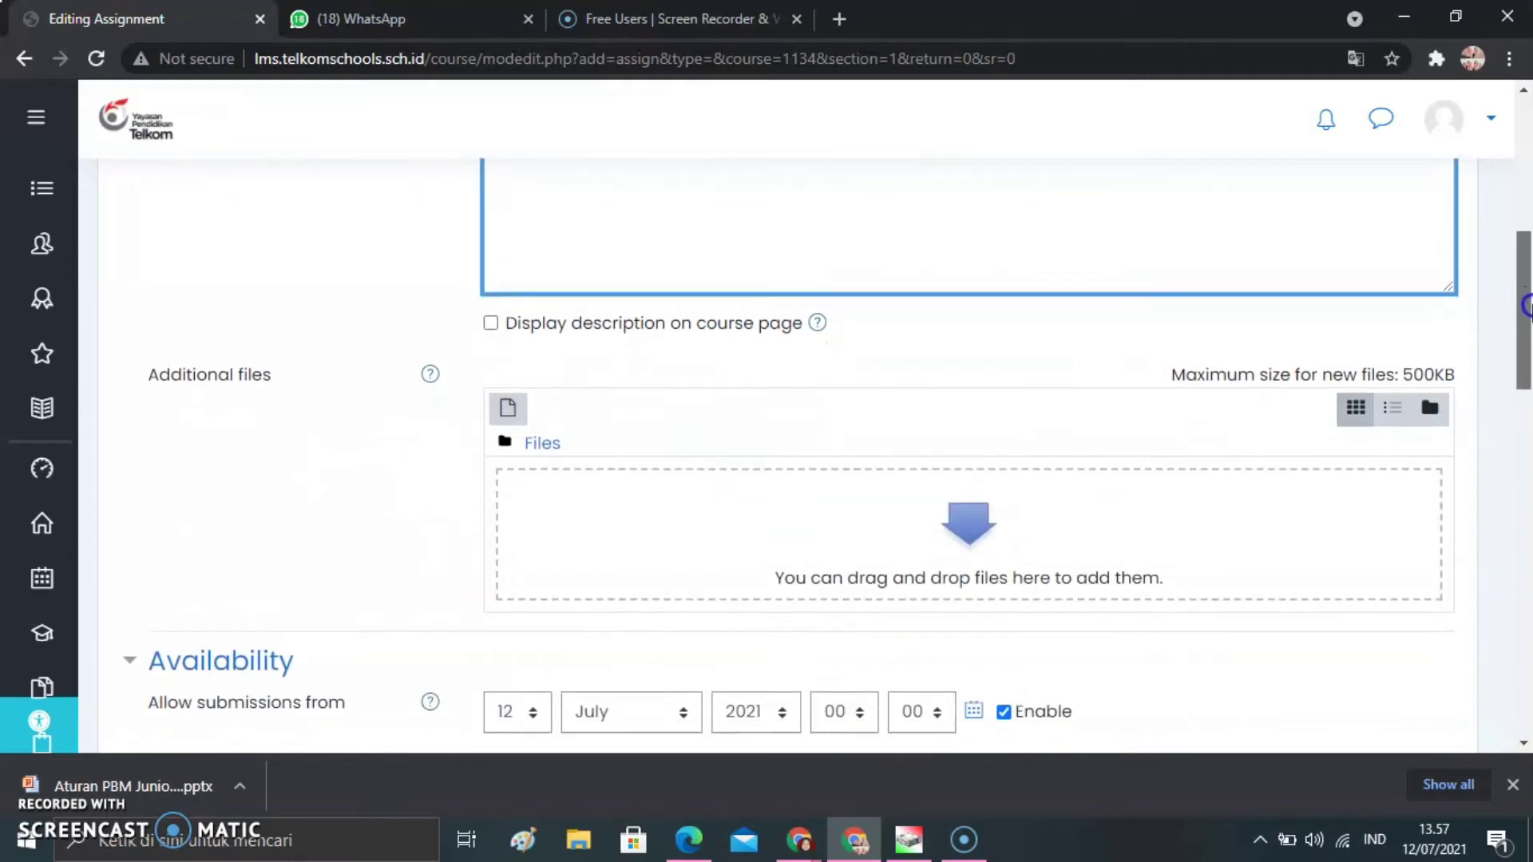
pyautogui.moveTo(1522, 247); pyautogui.dragTo(1525, 214)
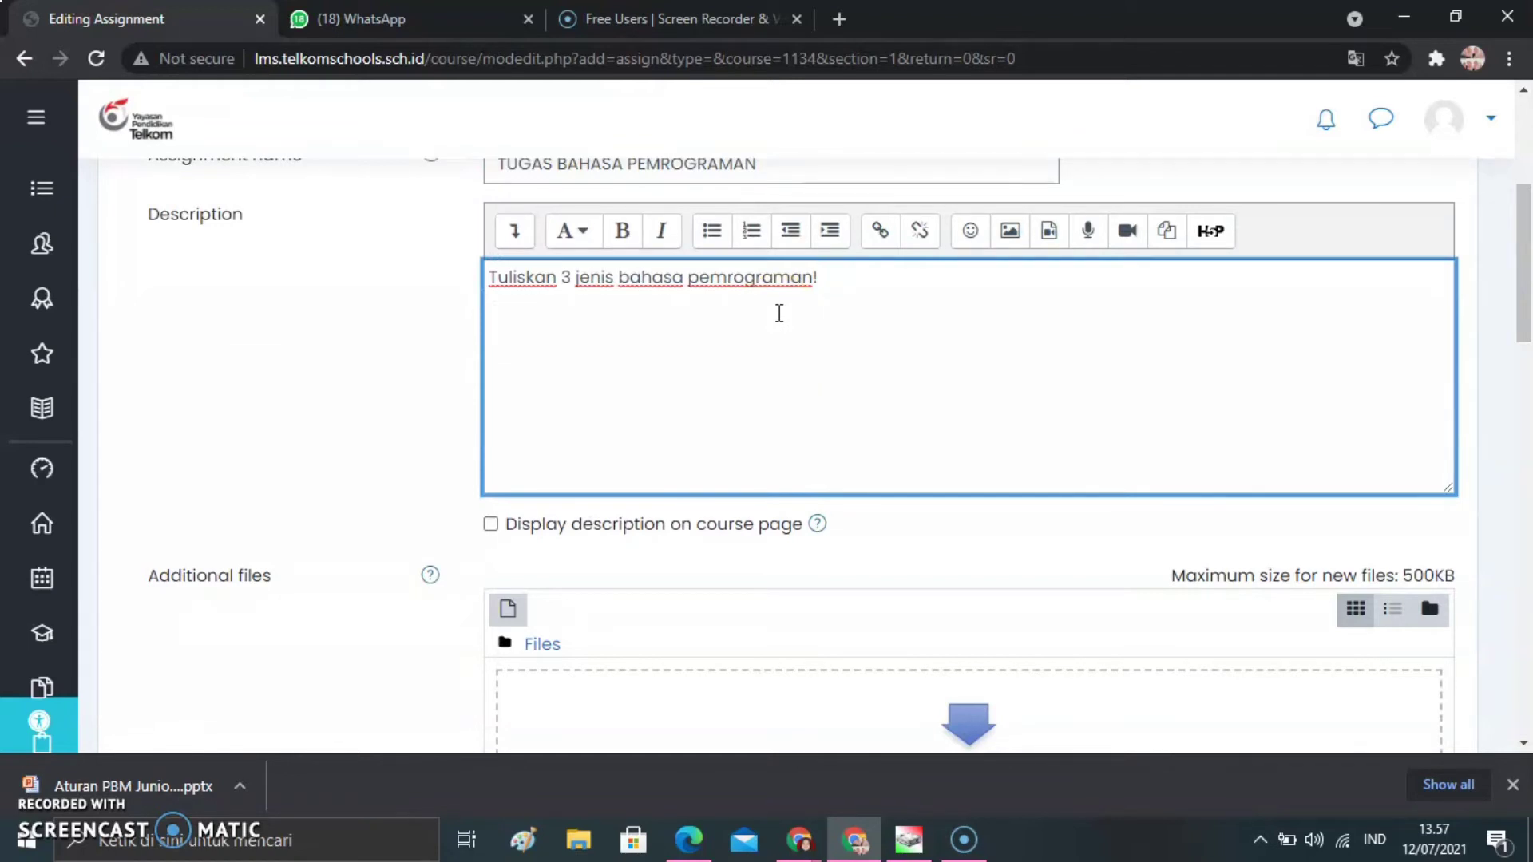
pyautogui.moveTo(1520, 301); pyautogui.dragTo(1524, 359)
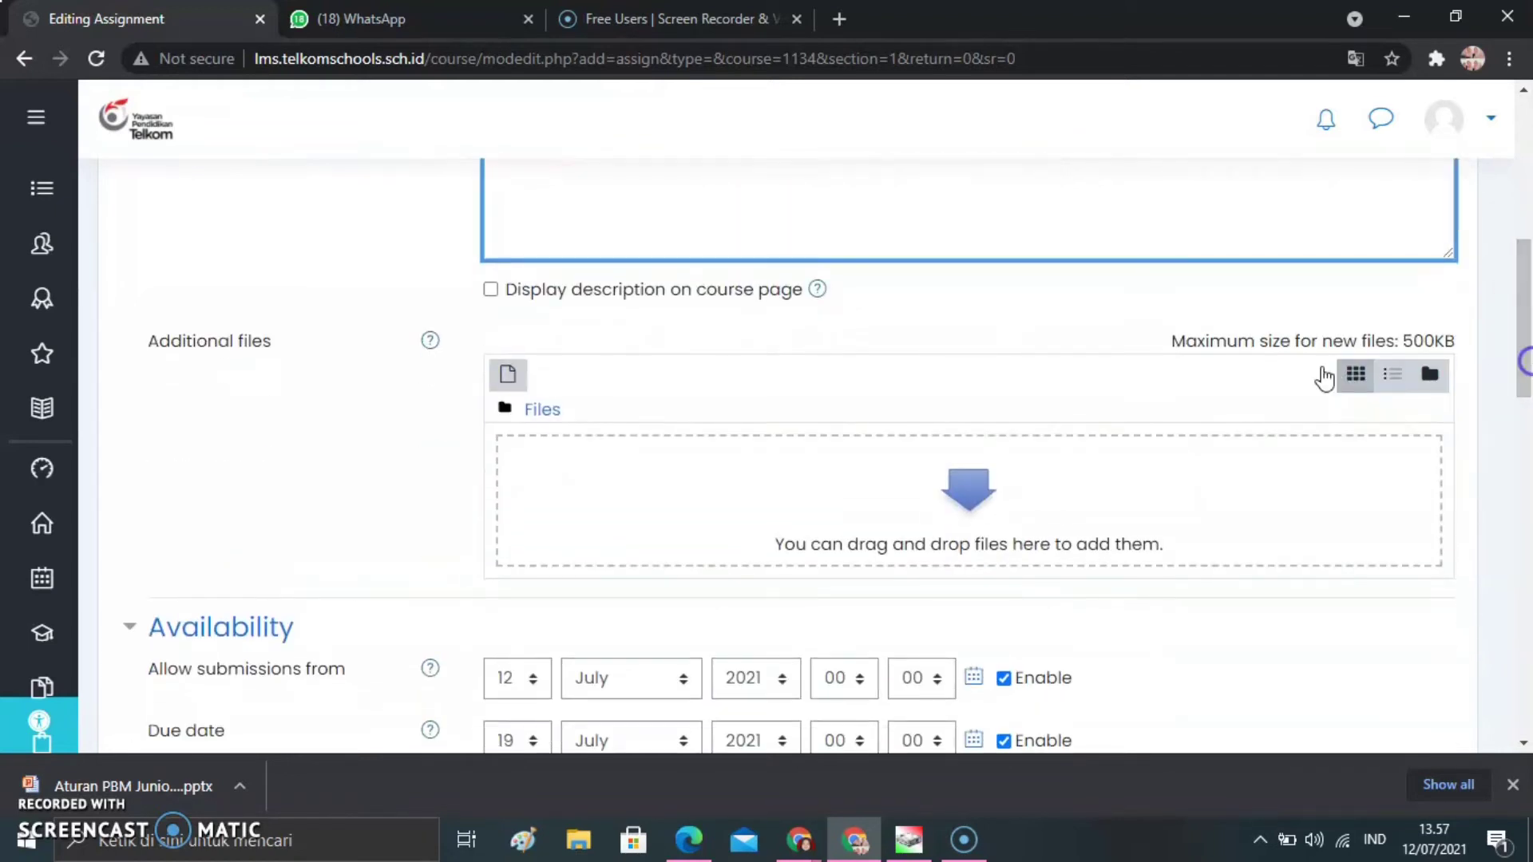
pyautogui.click(511, 381)
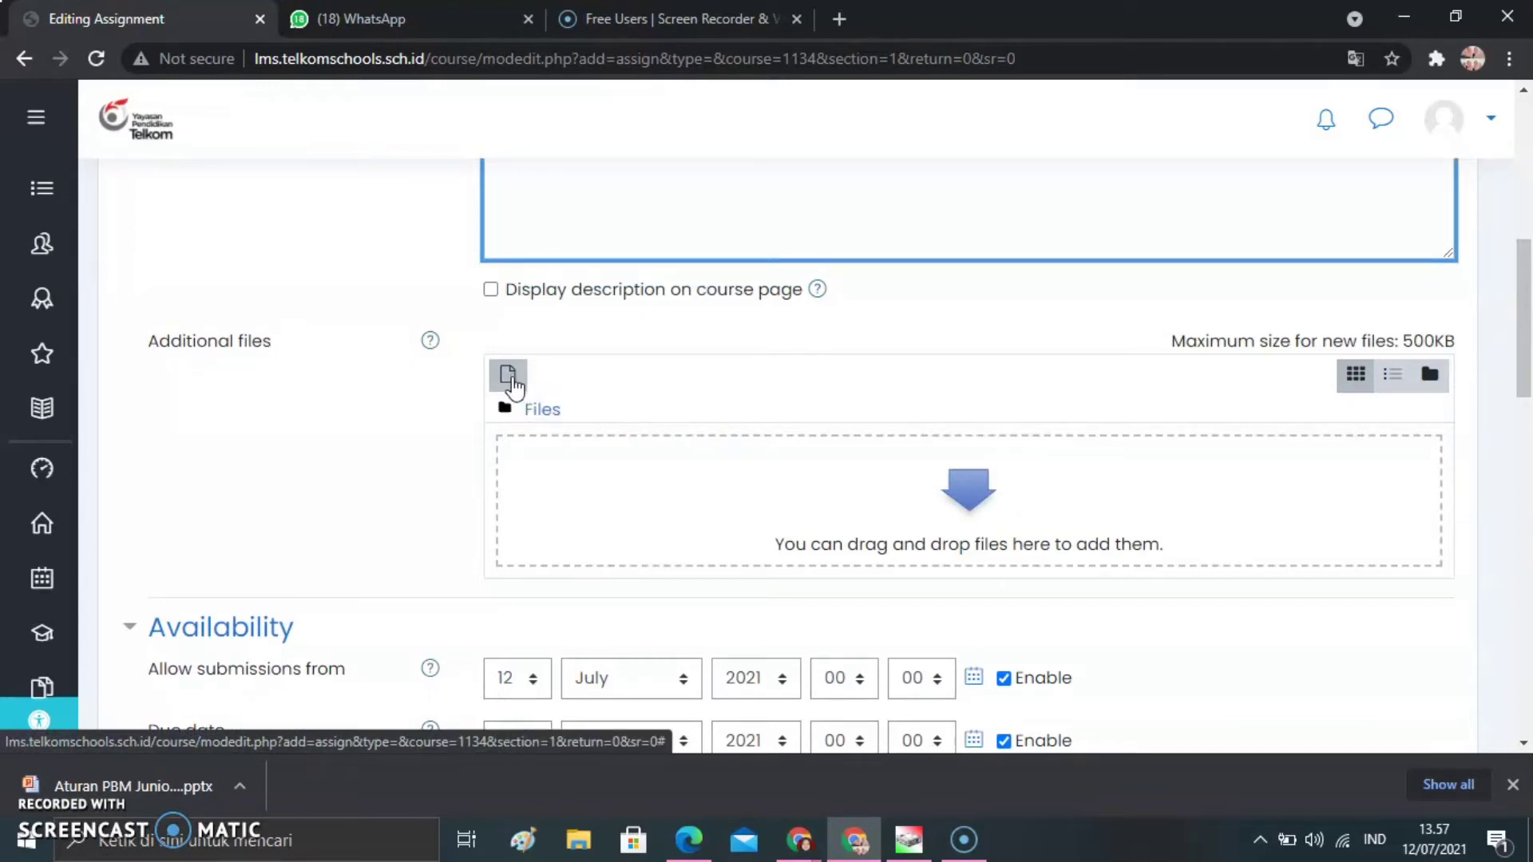
pyautogui.click(515, 385)
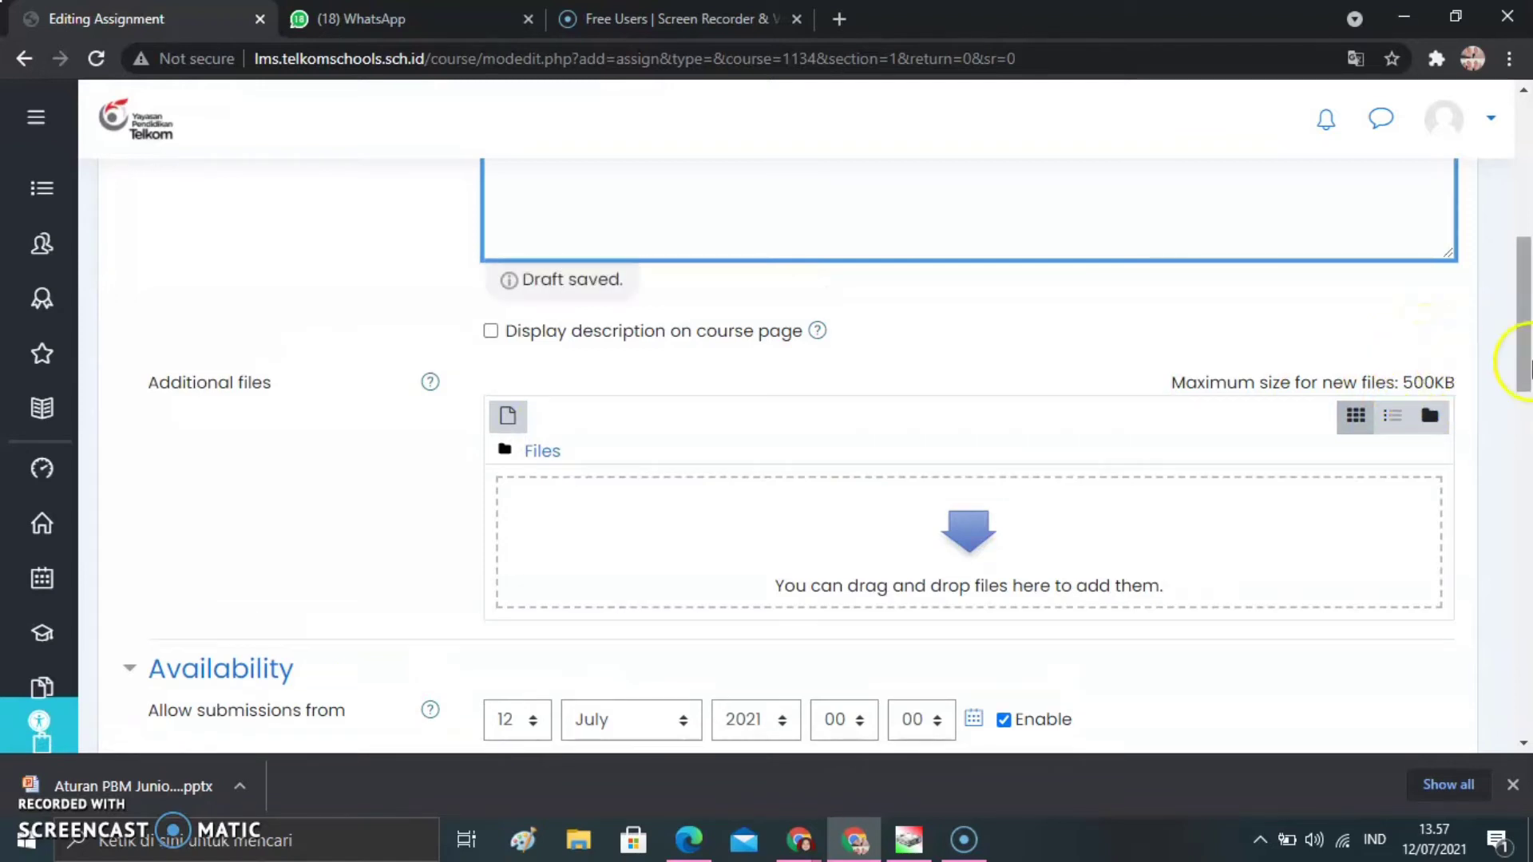
pyautogui.moveTo(1525, 364); pyautogui.dragTo(1525, 383)
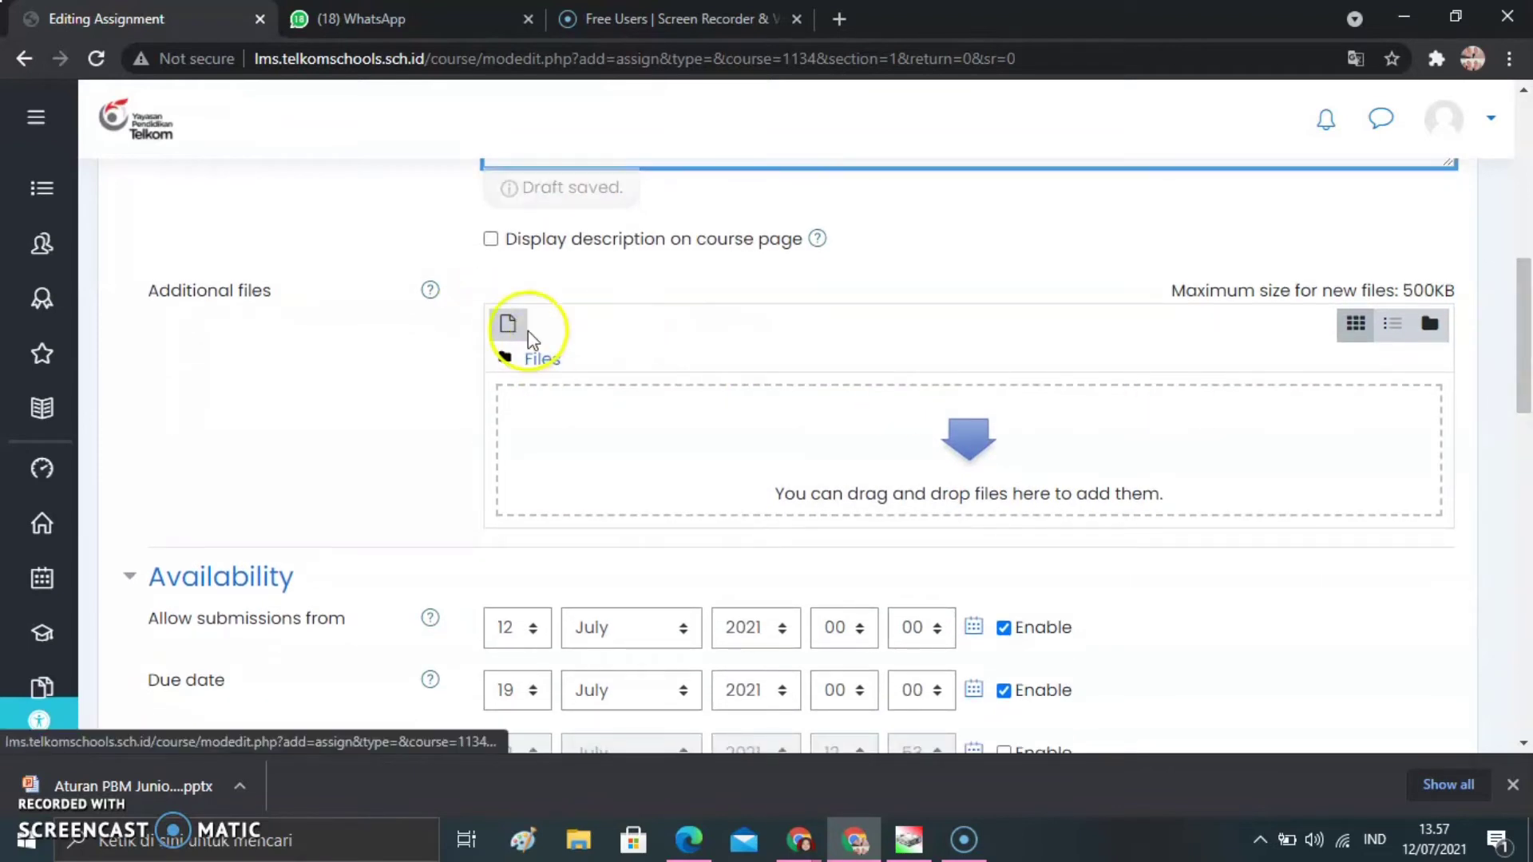
pyautogui.moveTo(1521, 325); pyautogui.dragTo(1527, 232)
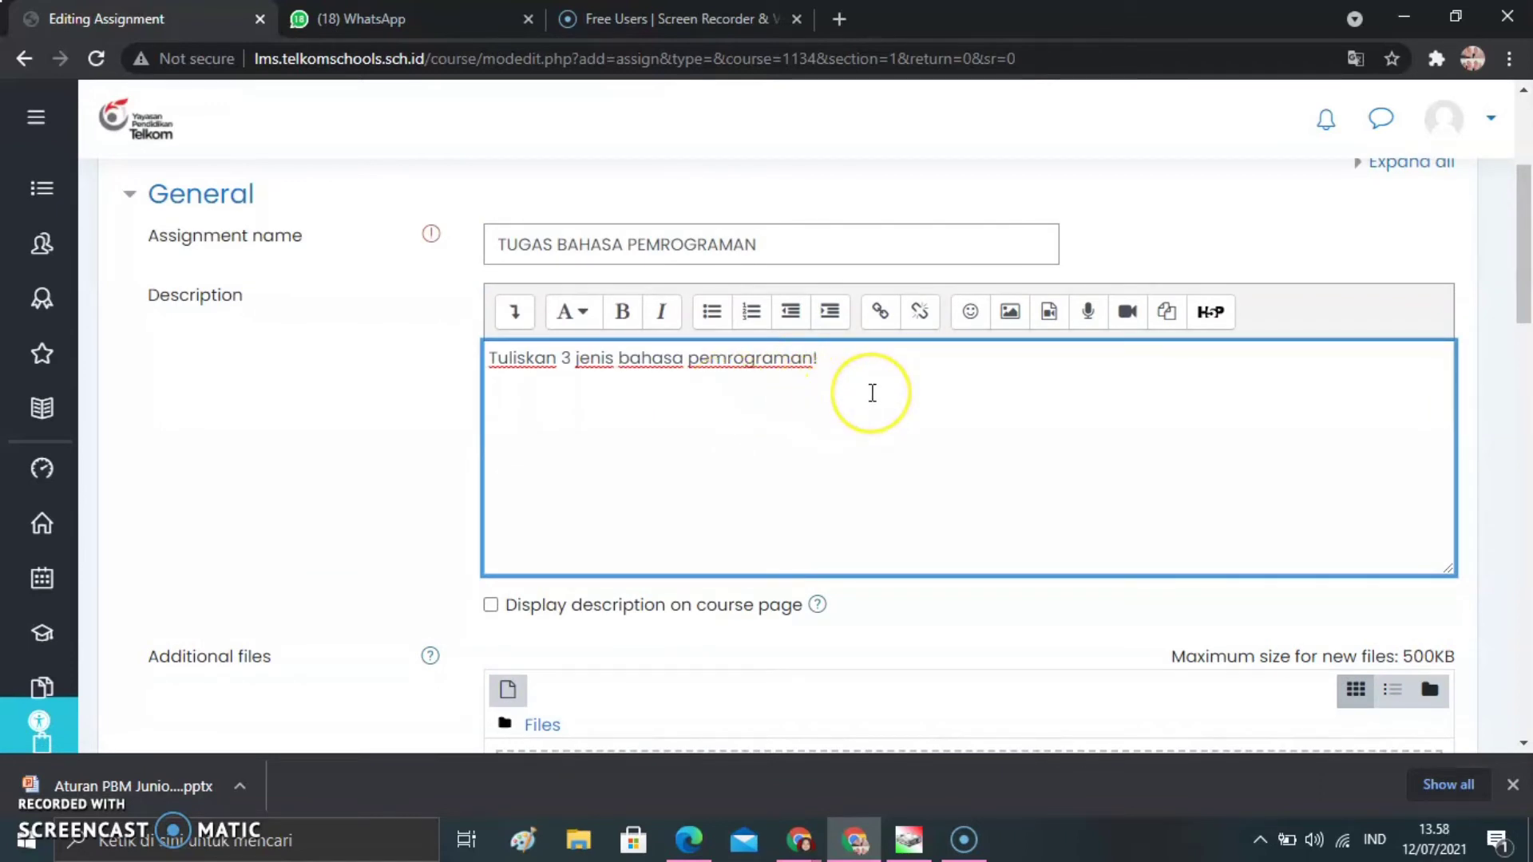
# Save the new assignment in PERTEMUAN 1 and display its page.
pyautogui.moveTo(1524, 281); pyautogui.dragTo(1526, 626)
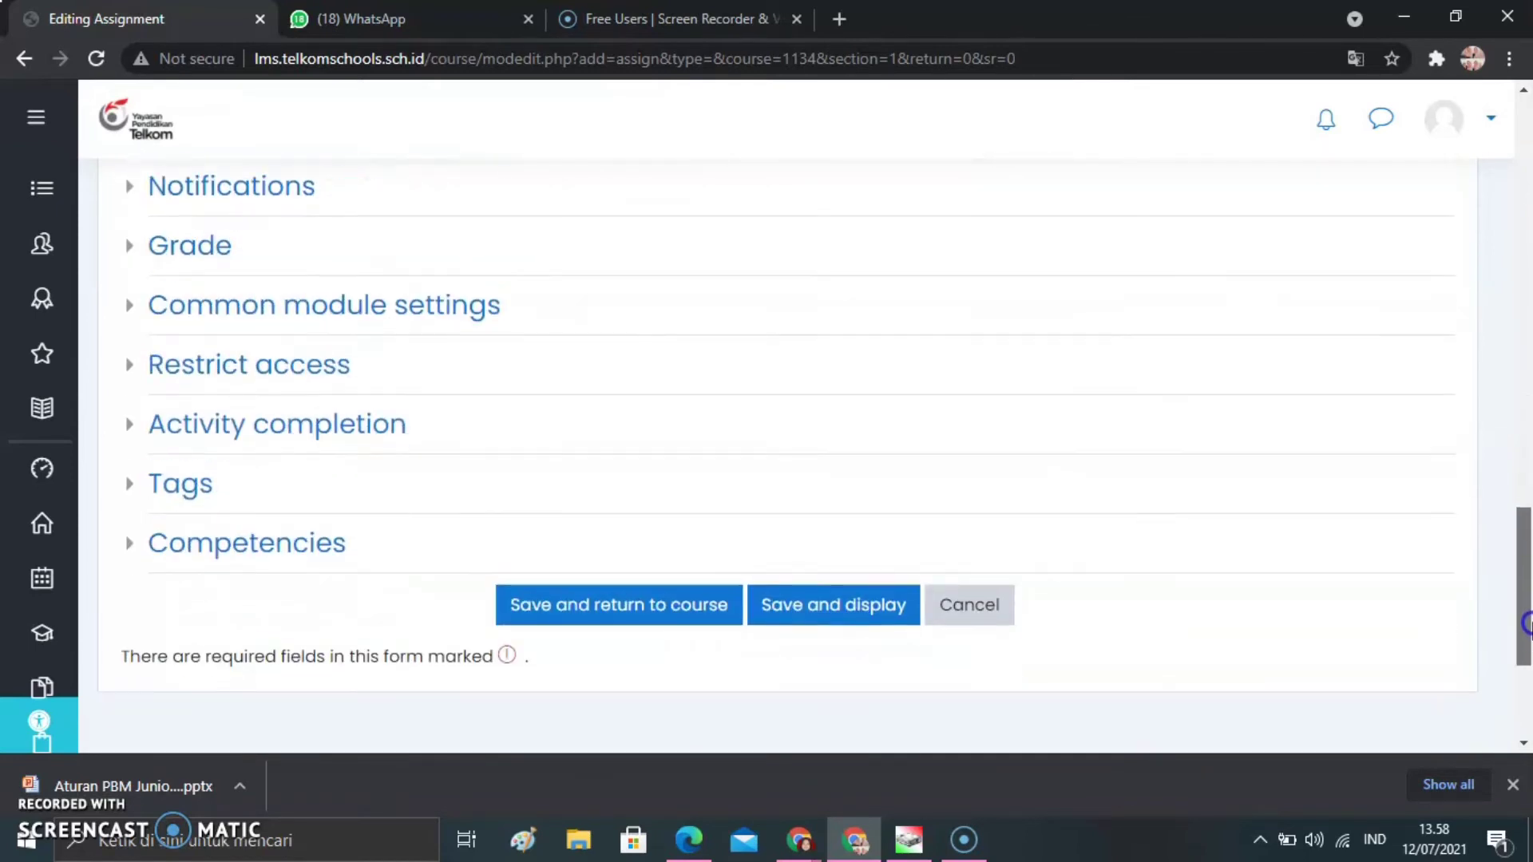
pyautogui.click(826, 611)
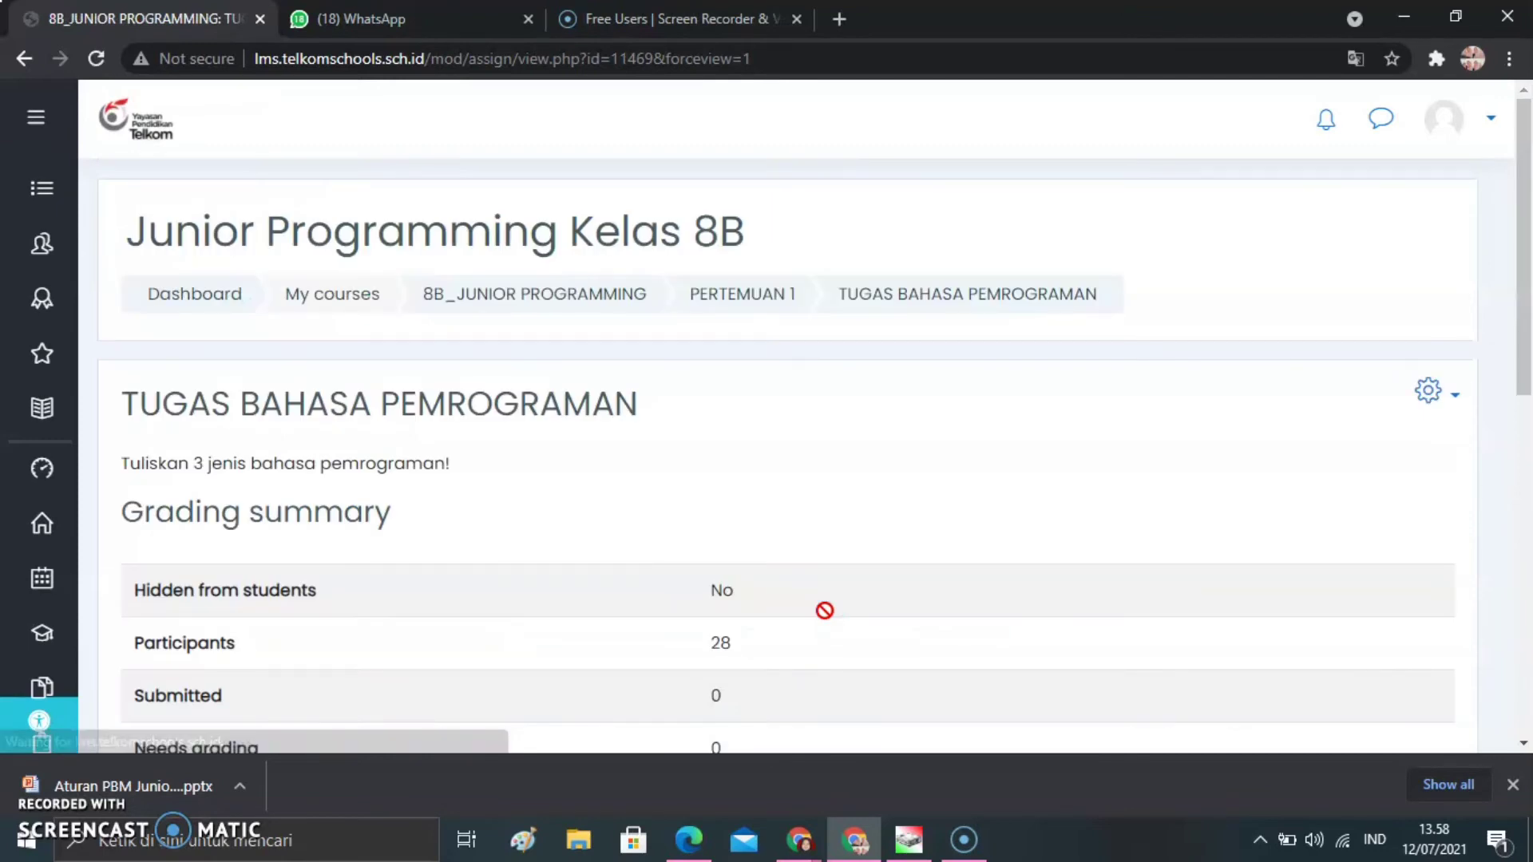
# Review the new assignment's grading summary and open its grading page.
pyautogui.moveTo(1522, 344)
pyautogui.mouseDown()
pyautogui.moveTo(1525, 411)
pyautogui.moveTo(1526, 344)
pyautogui.mouseUp()
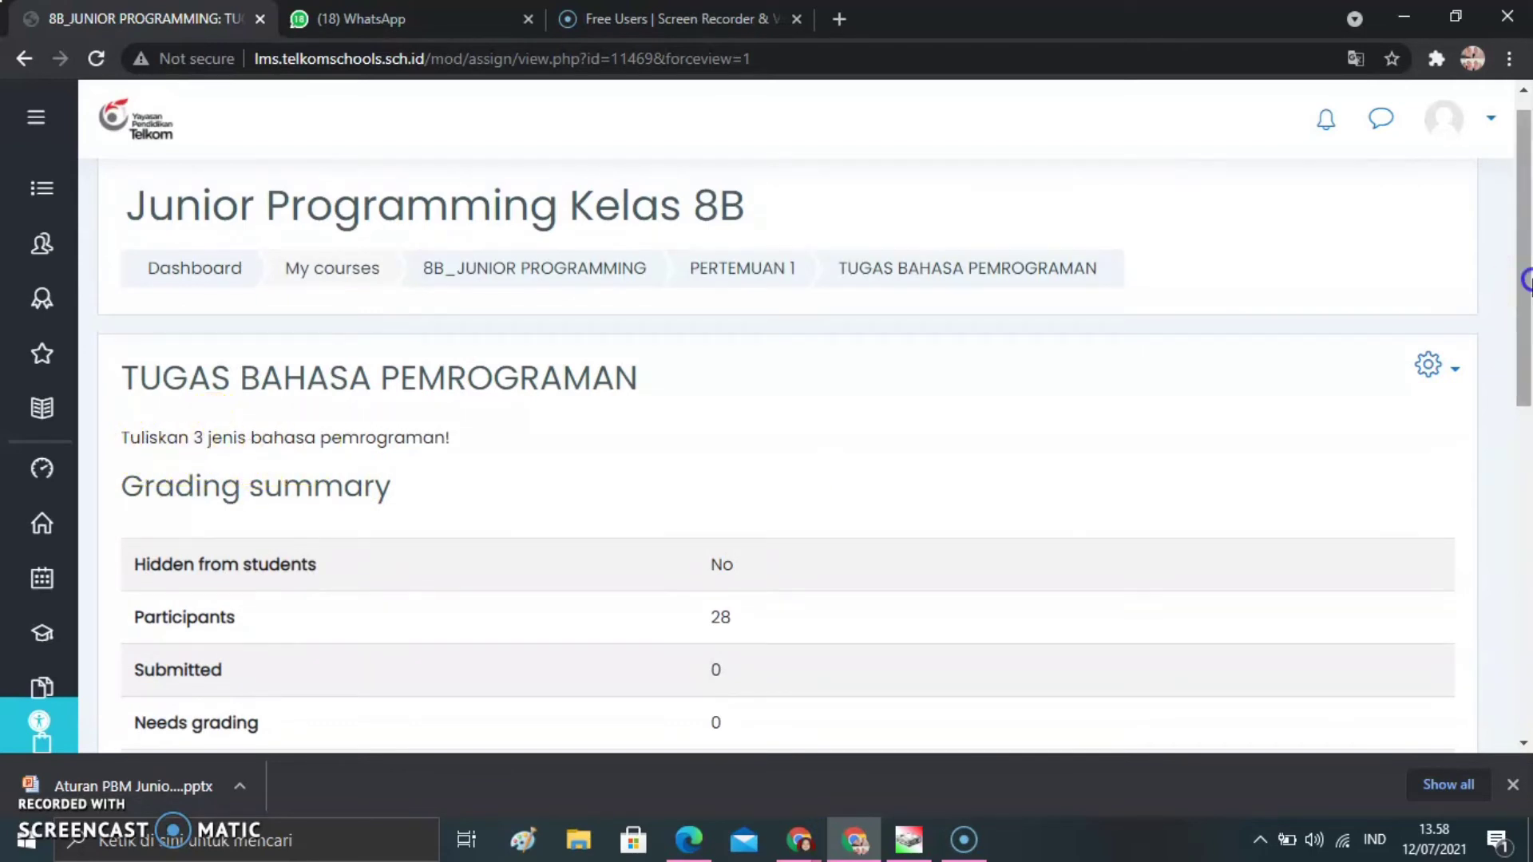
pyautogui.moveTo(1525, 281); pyautogui.dragTo(1527, 411)
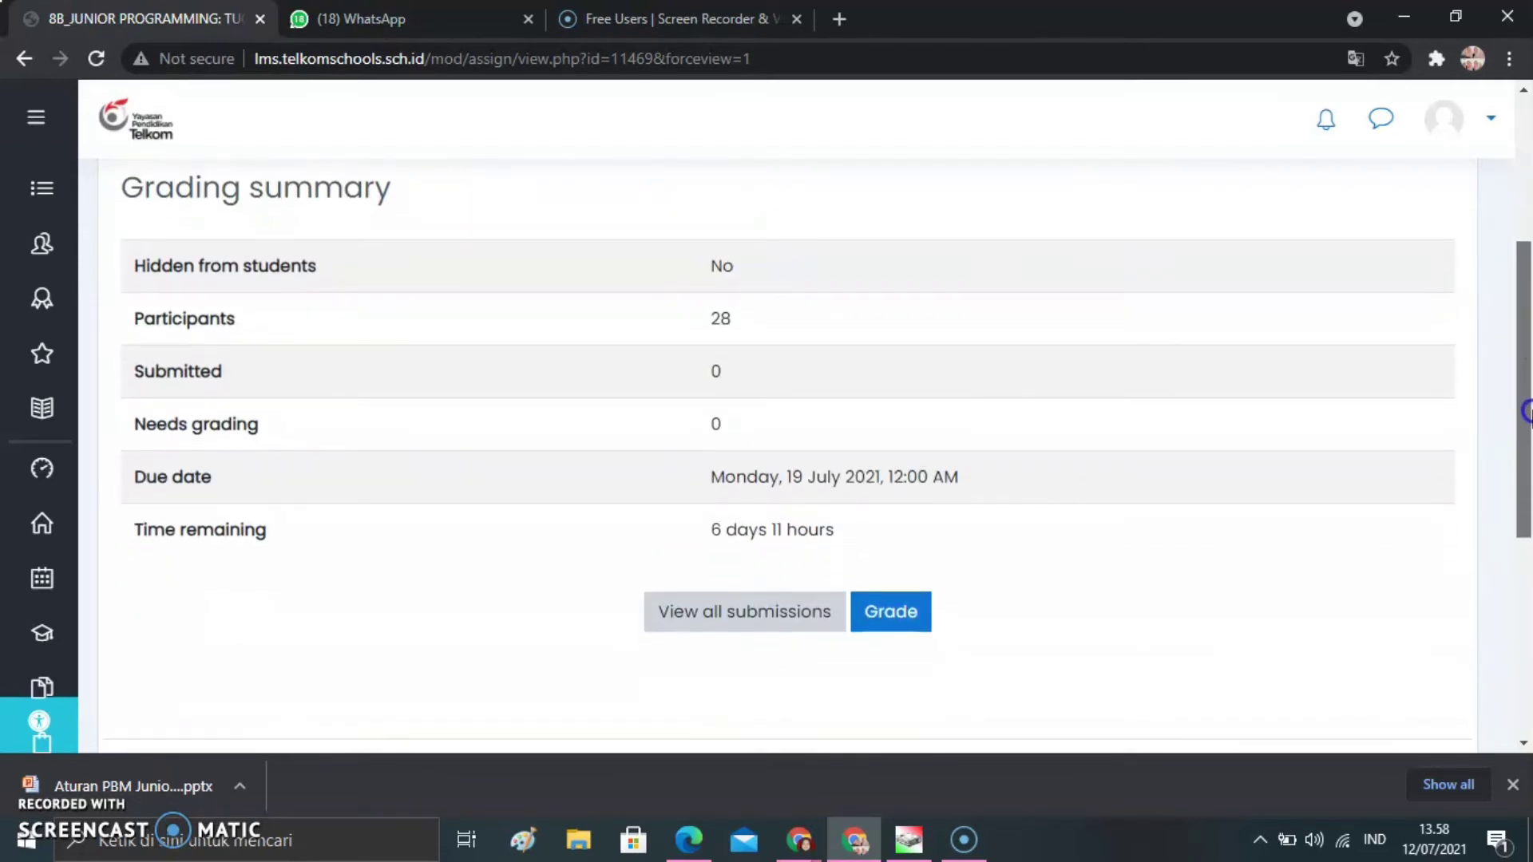
pyautogui.click(875, 619)
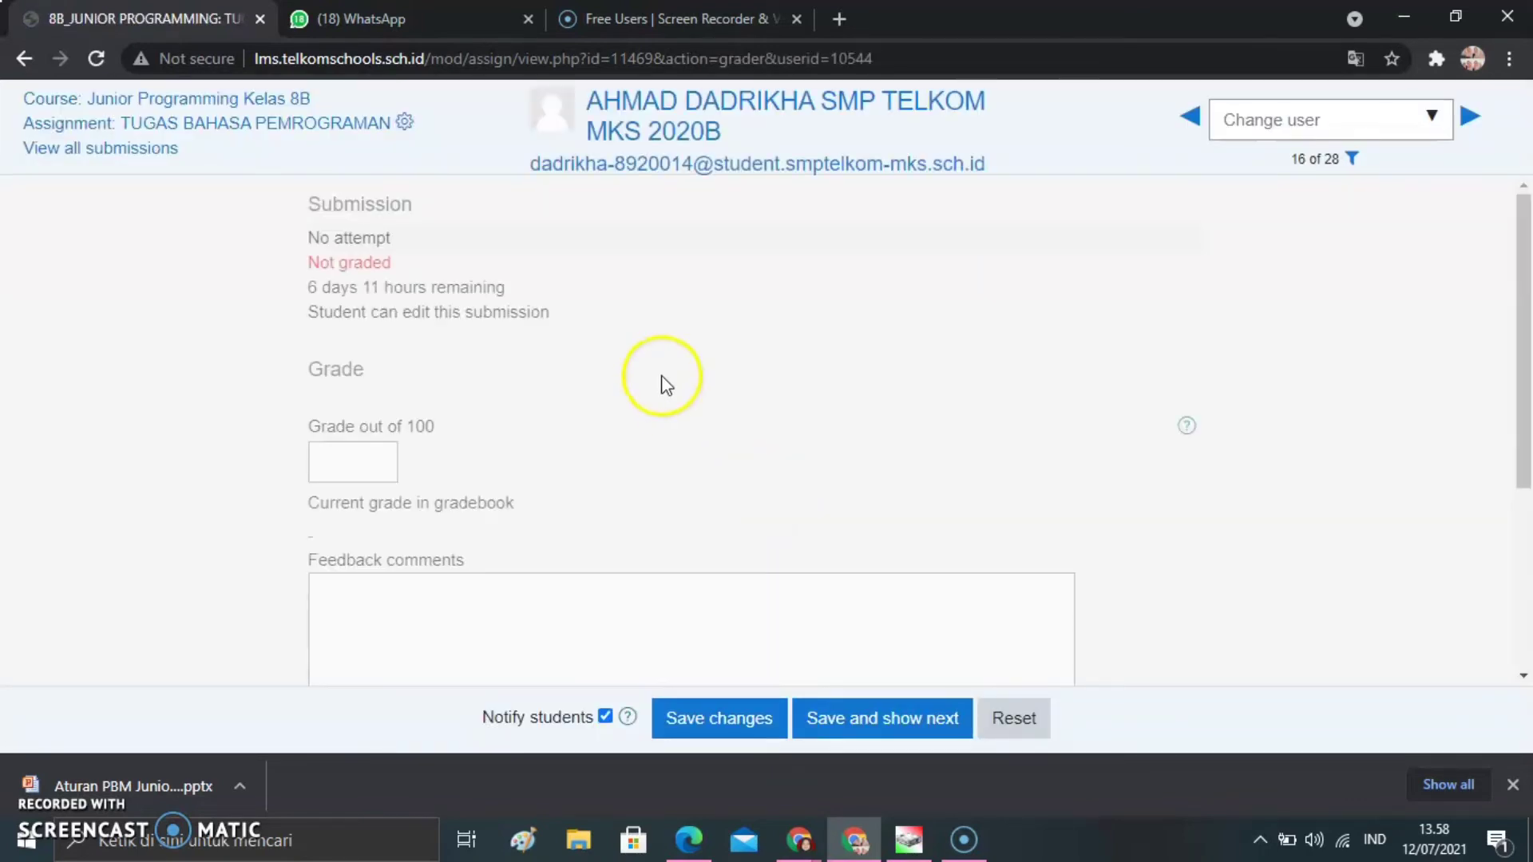
# Switch the grading page to another student and review the grade and feedback comments fields.
pyautogui.moveTo(1527, 335)
pyautogui.mouseDown()
pyautogui.moveTo(1527, 559)
pyautogui.moveTo(1509, 479)
pyautogui.moveTo(1526, 345)
pyautogui.mouseUp()
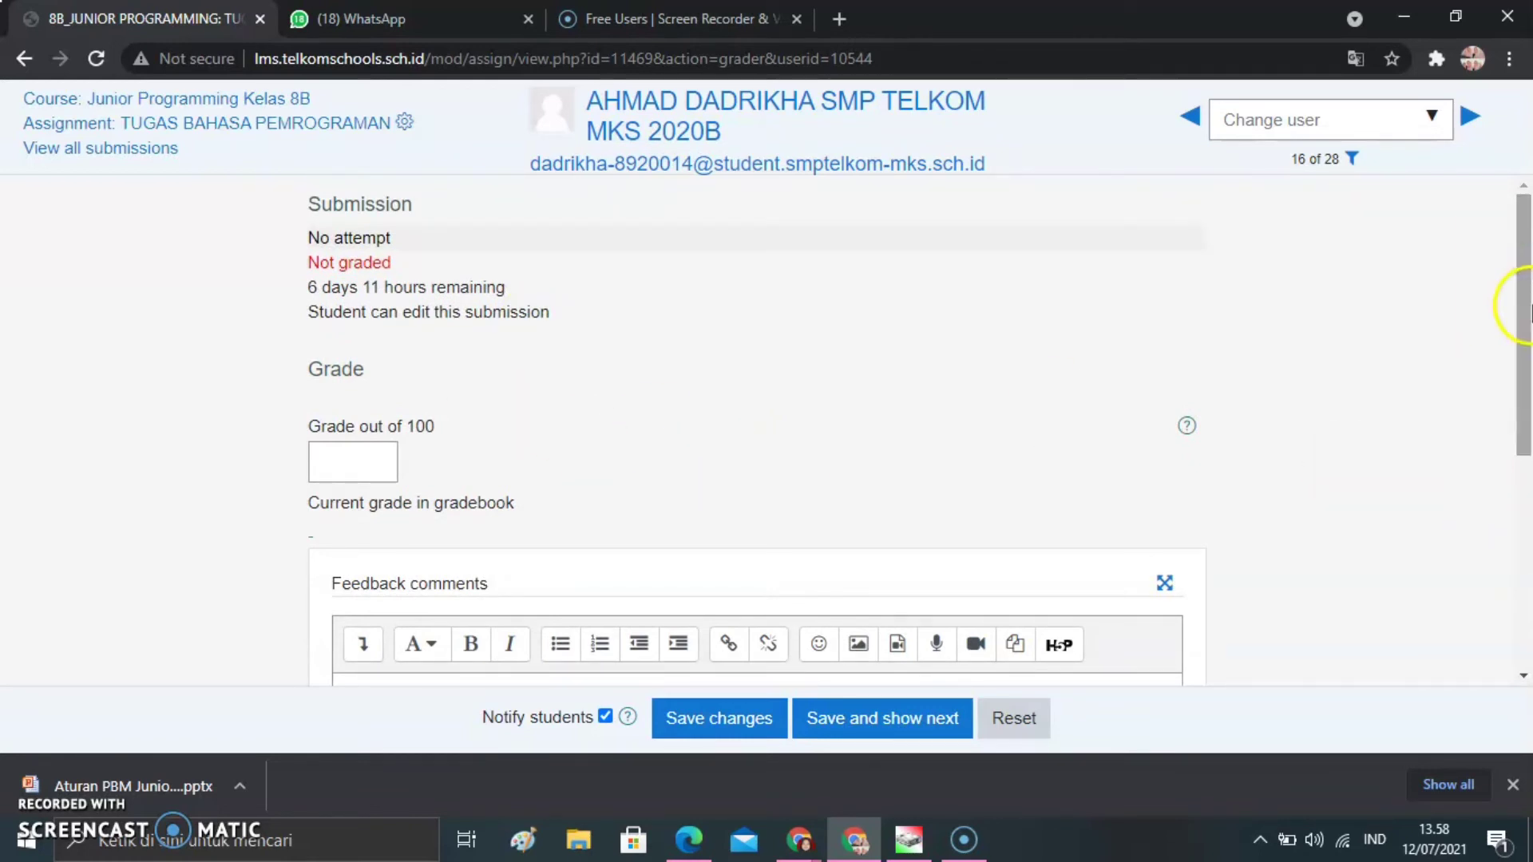
pyautogui.moveTo(1526, 307); pyautogui.dragTo(1506, 247)
pyautogui.click(1454, 131)
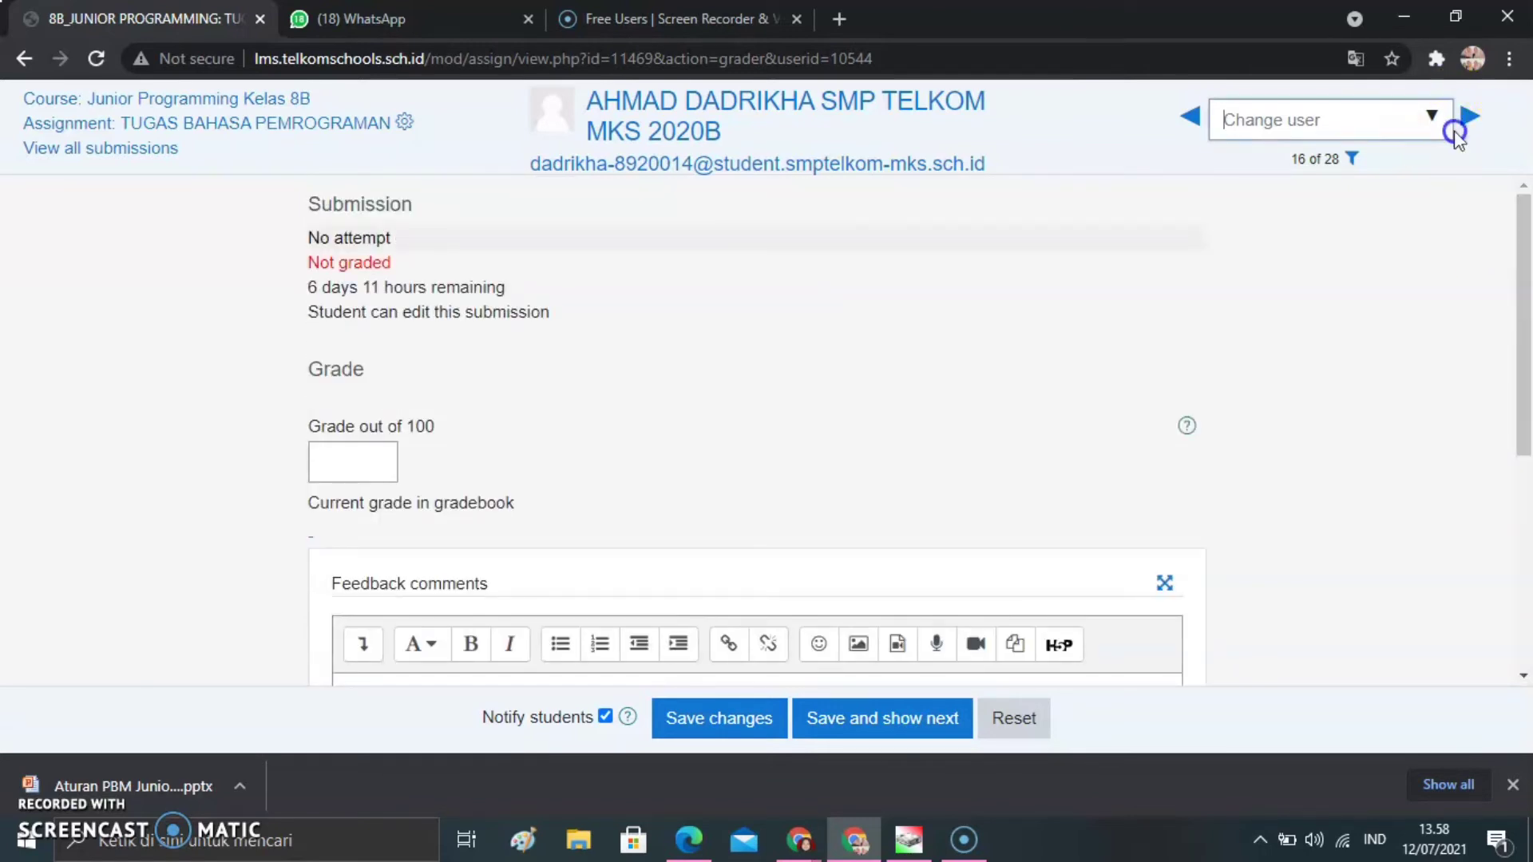
pyautogui.click(1434, 127)
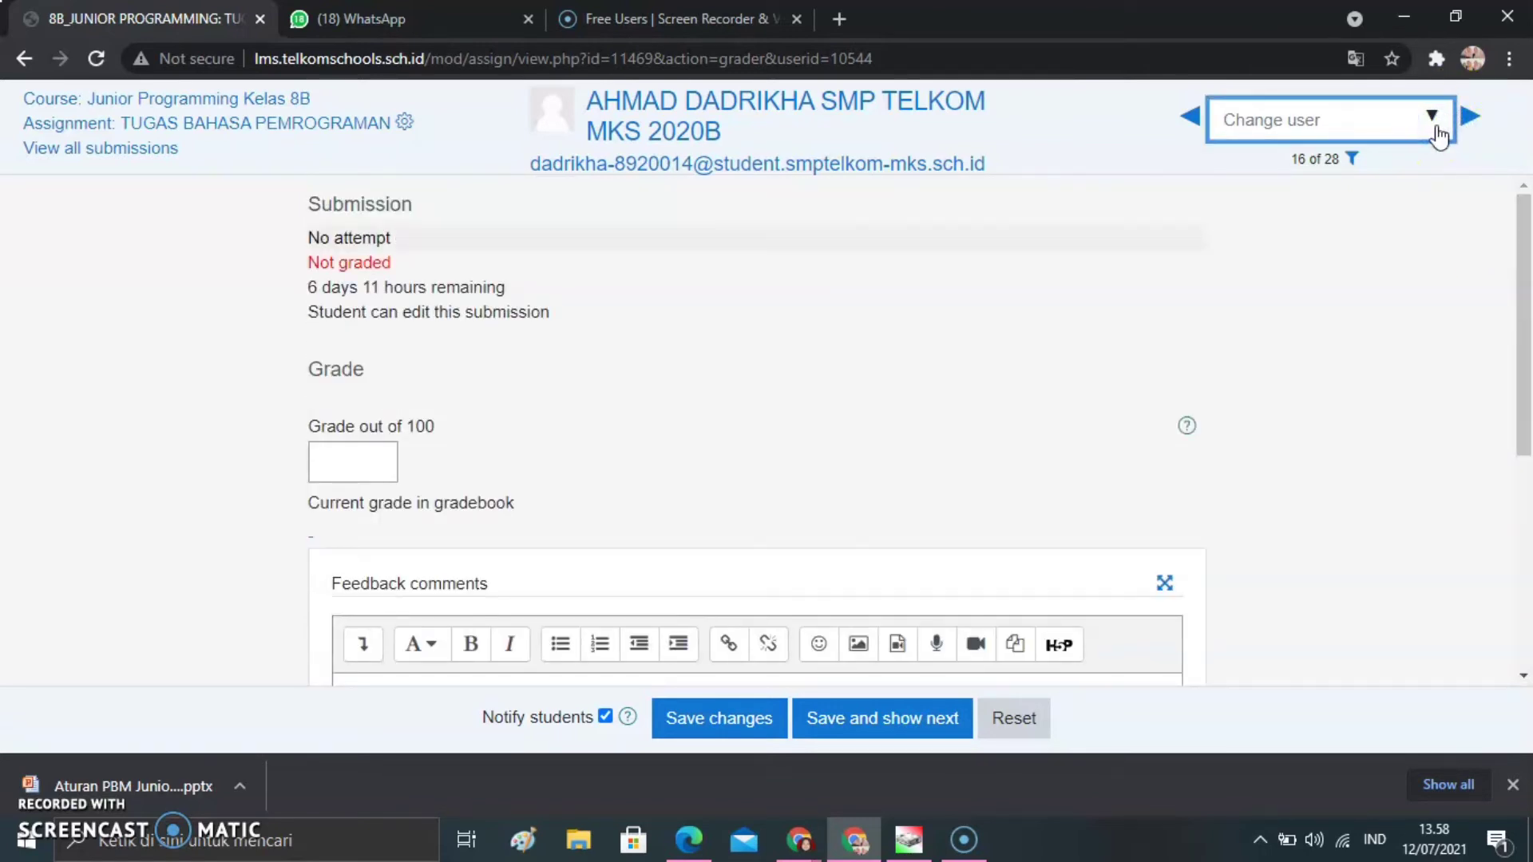
pyautogui.click(1366, 257)
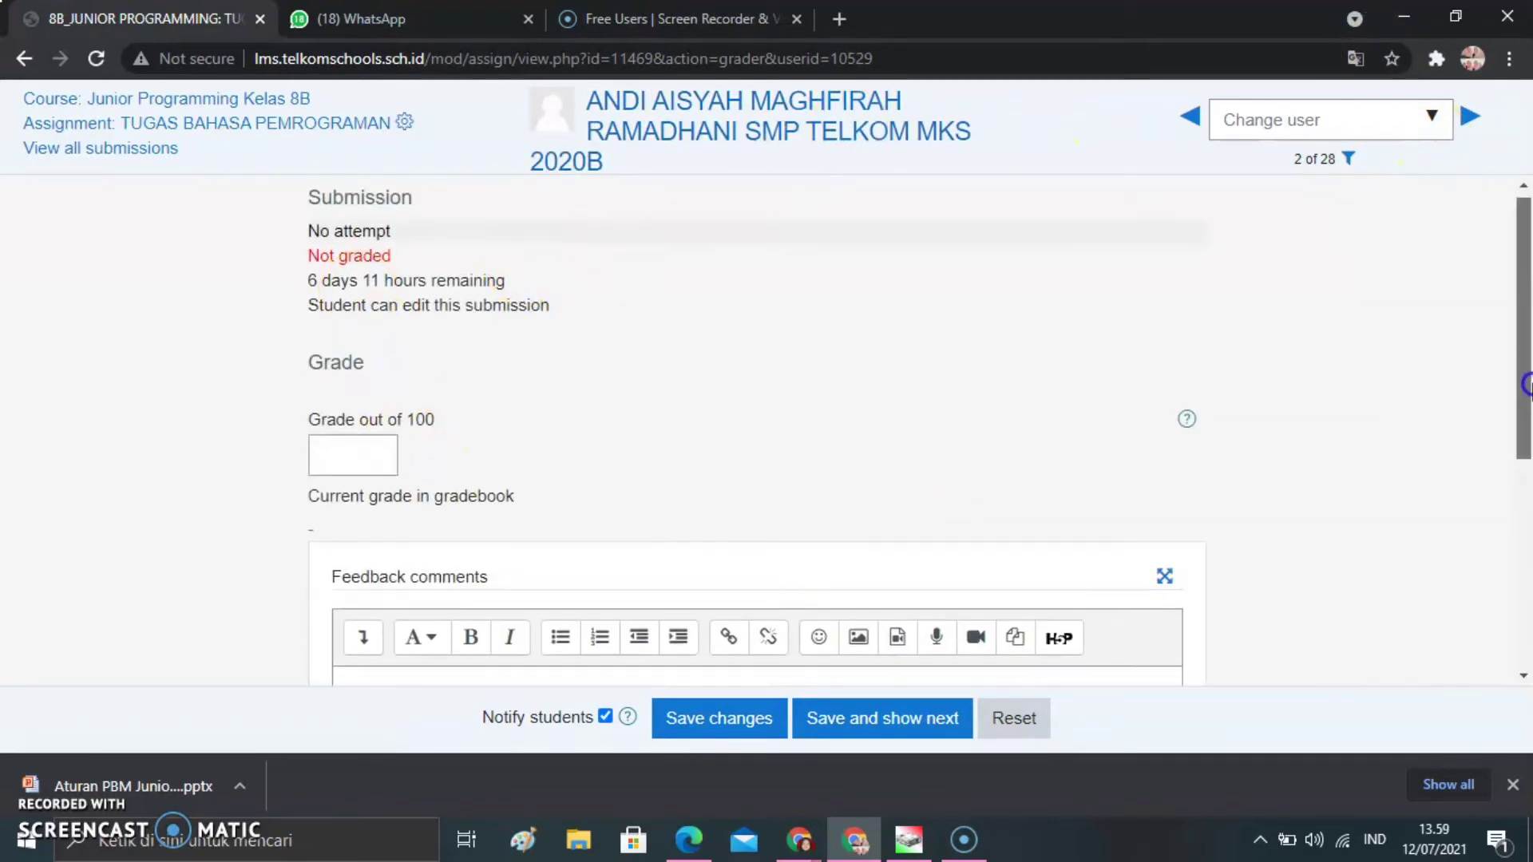
pyautogui.moveTo(1525, 354); pyautogui.dragTo(1527, 501)
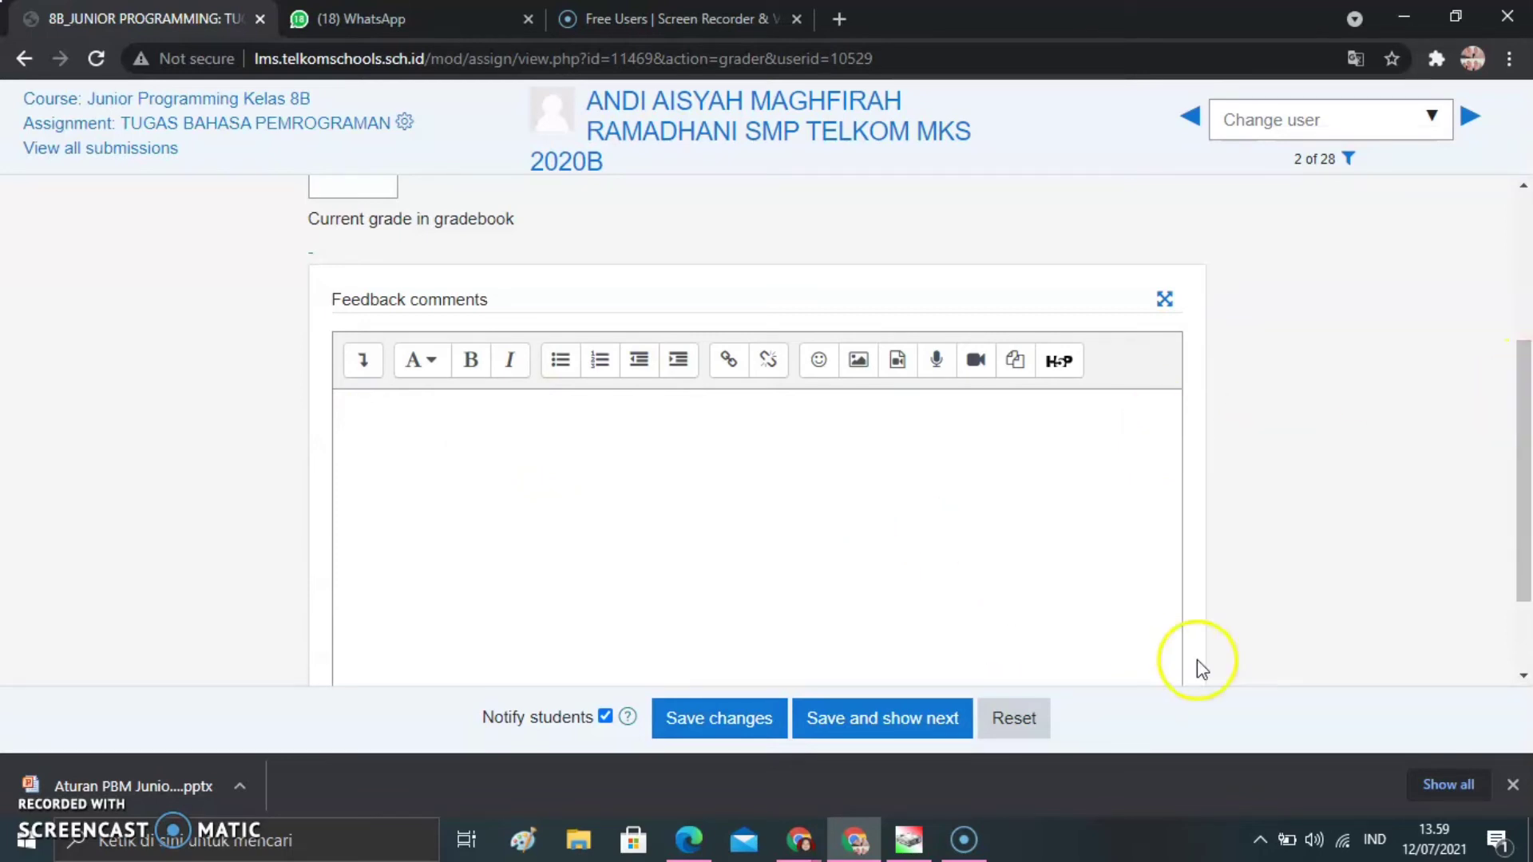
pyautogui.moveTo(1517, 583); pyautogui.dragTo(1481, 240)
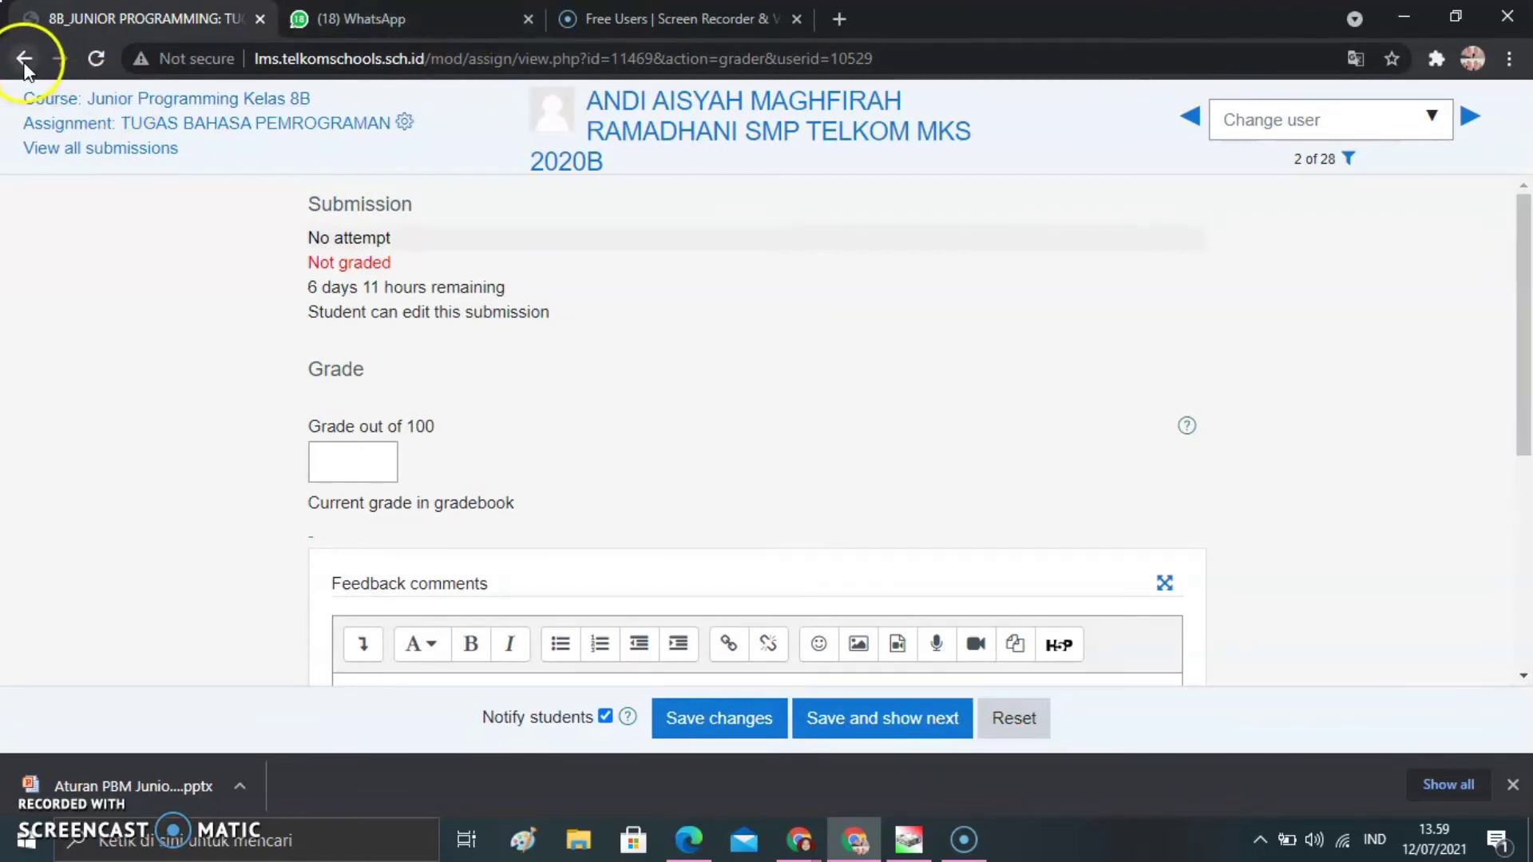
# Leave the grading page and return to the Junior Programming Kelas 8B course page.
pyautogui.click(173, 111)
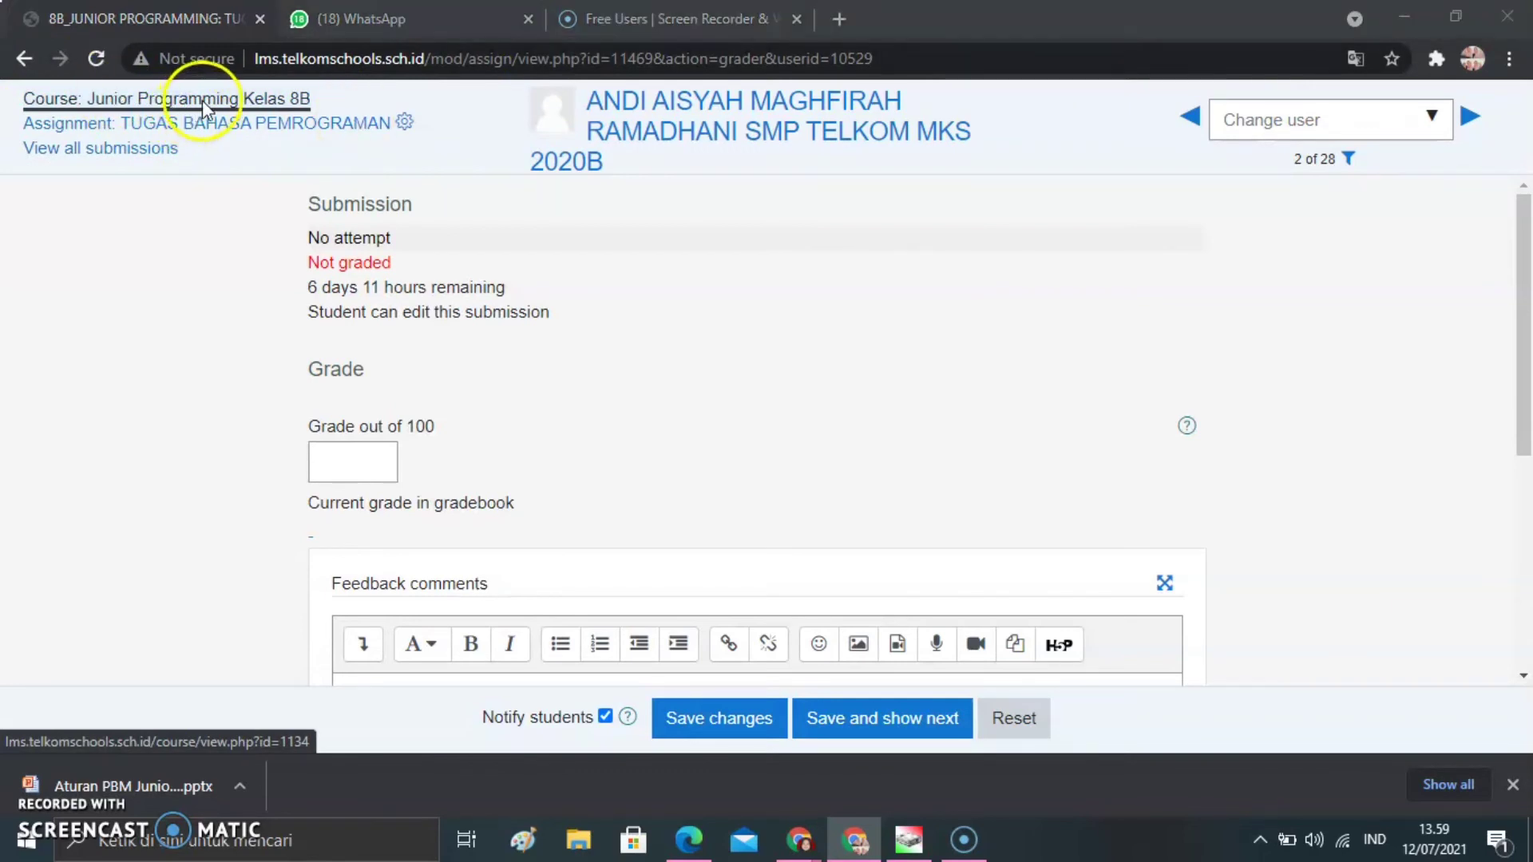
pyautogui.click(204, 97)
pyautogui.click(869, 180)
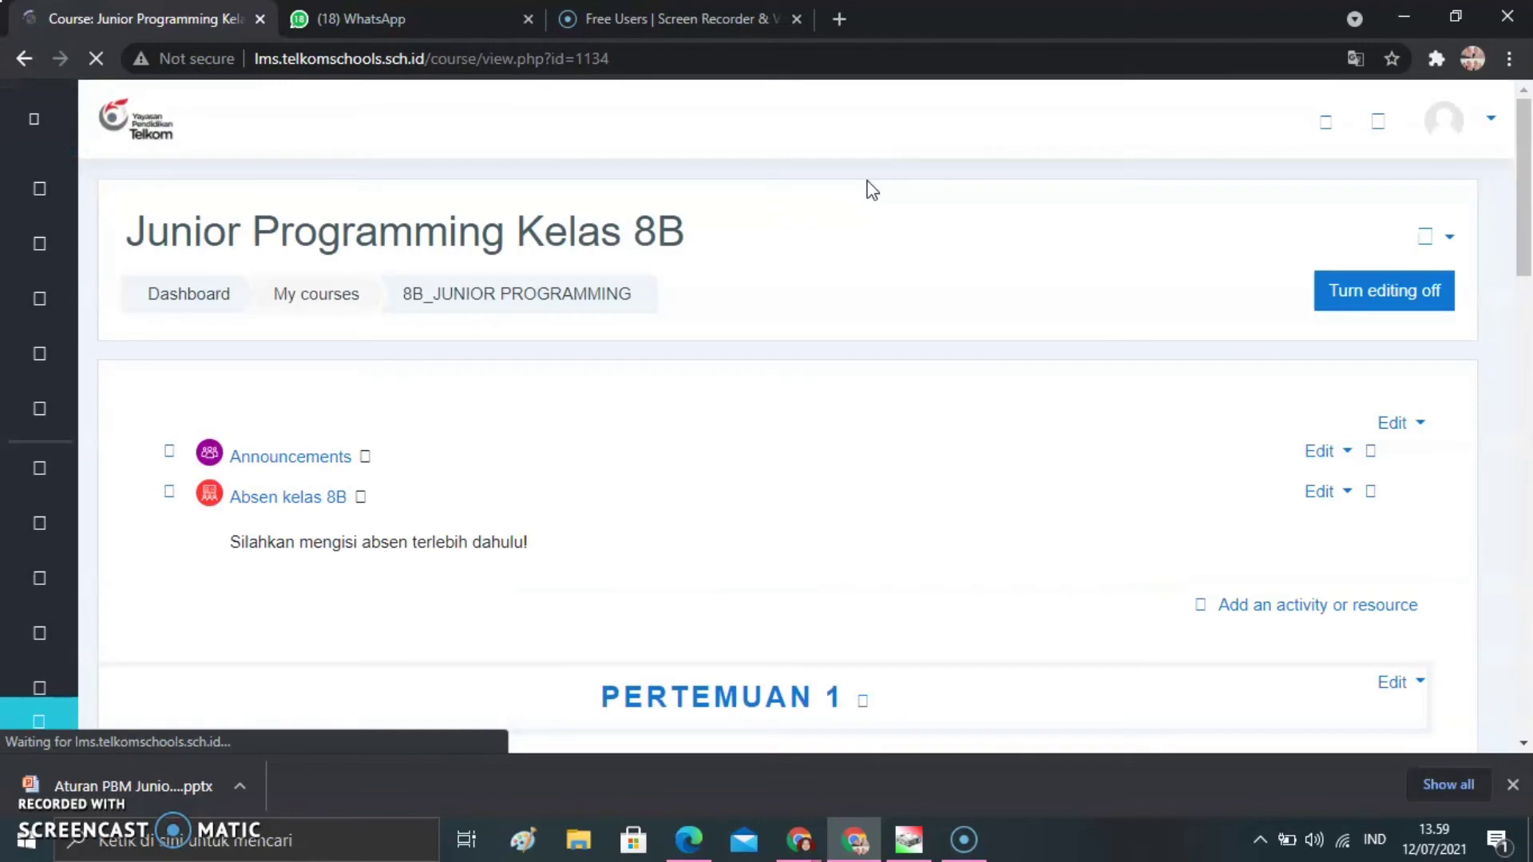
# Browse the activities available for PERTEMUAN 1 and open the form for a new Quiz.
pyautogui.moveTo(1526, 233); pyautogui.dragTo(1526, 473)
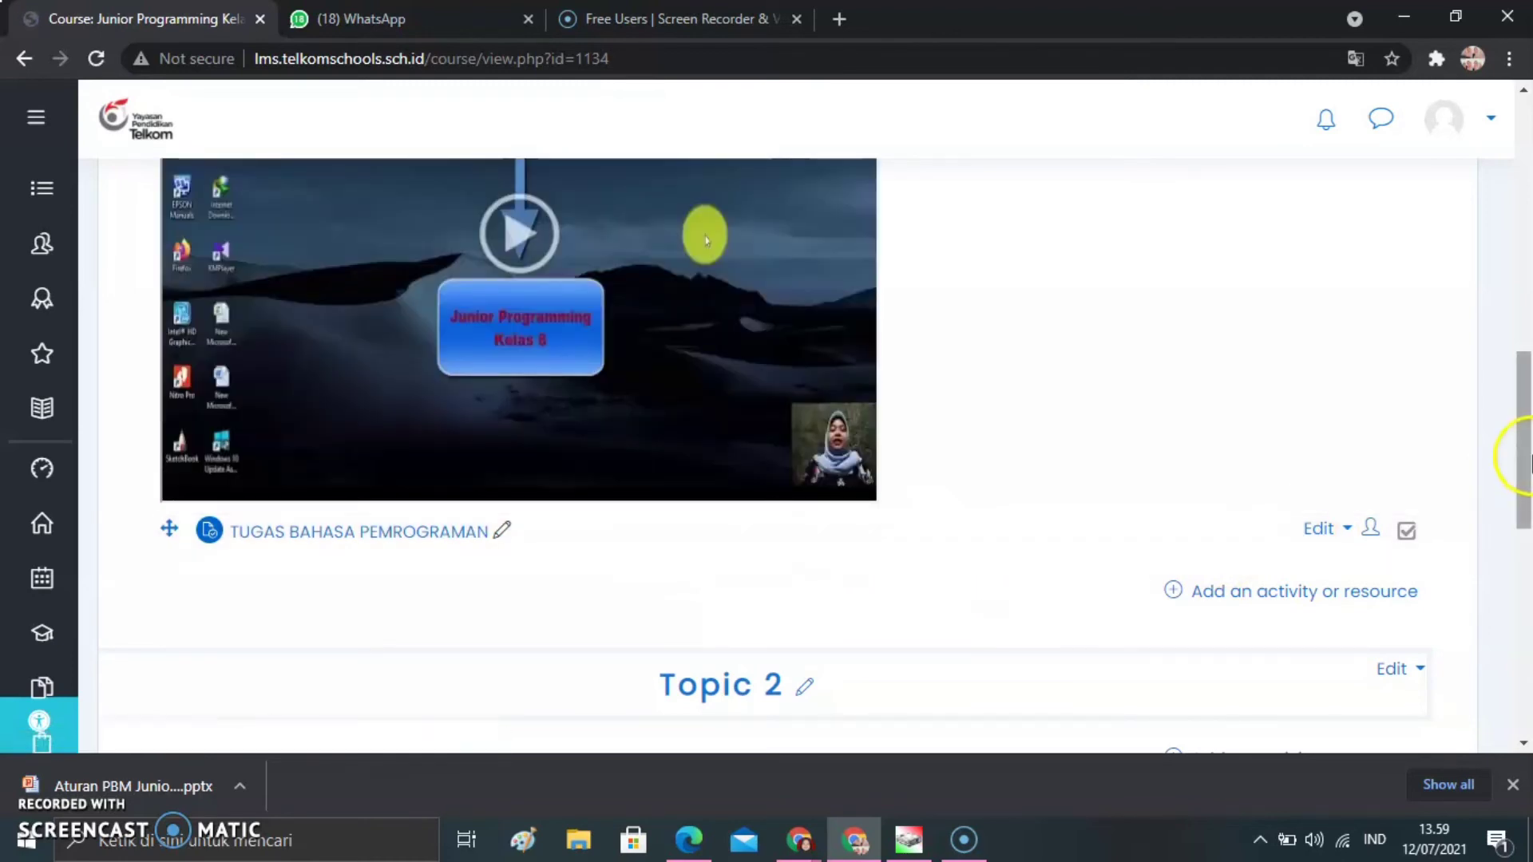
pyautogui.scroll(-1, 1528, 457)
pyautogui.click(1265, 517)
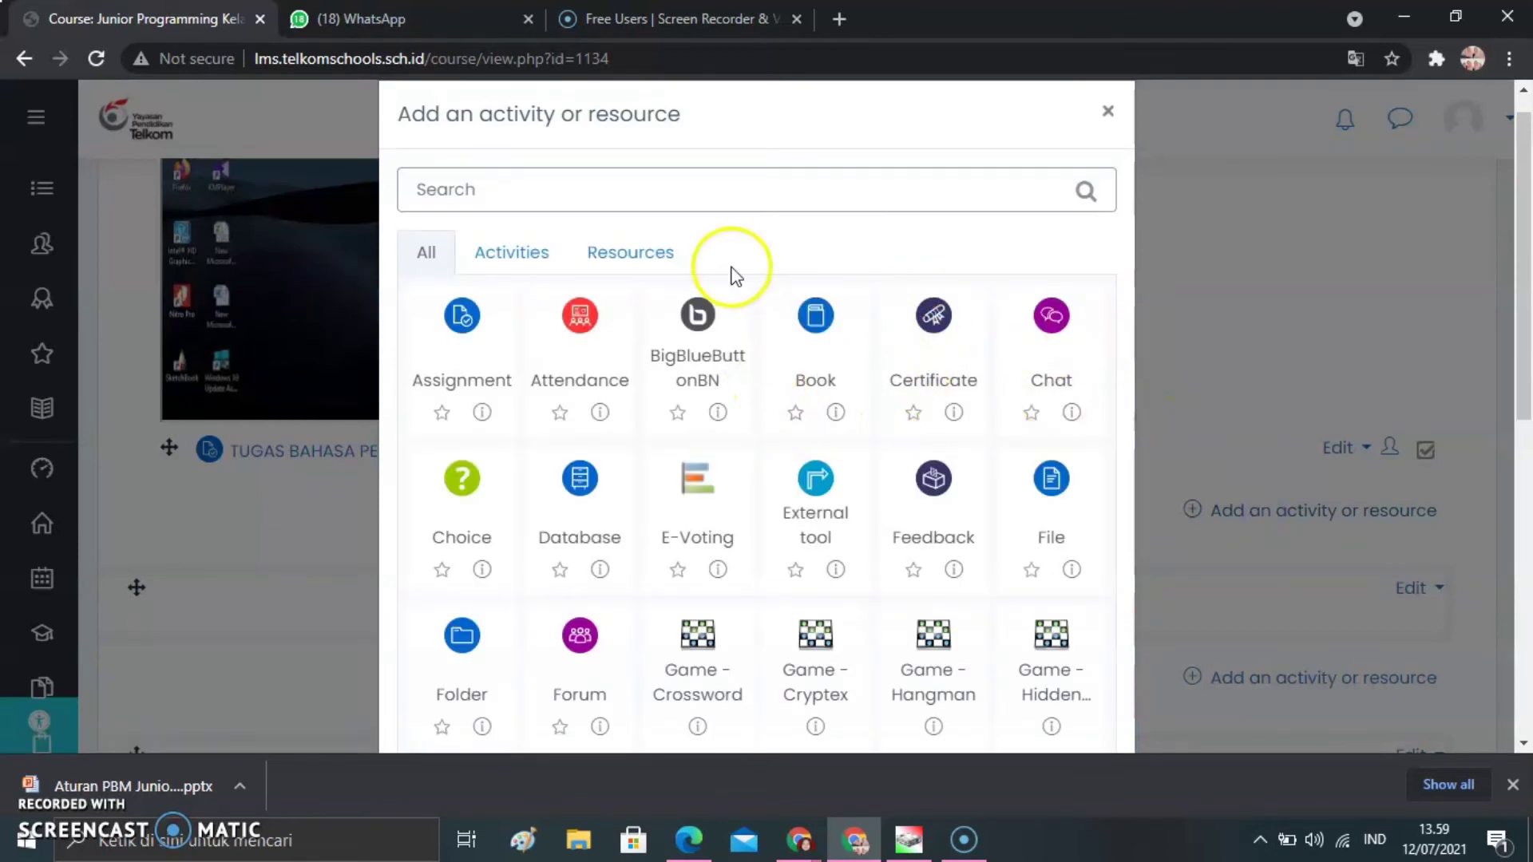
pyautogui.scroll(-1, 1525, 331)
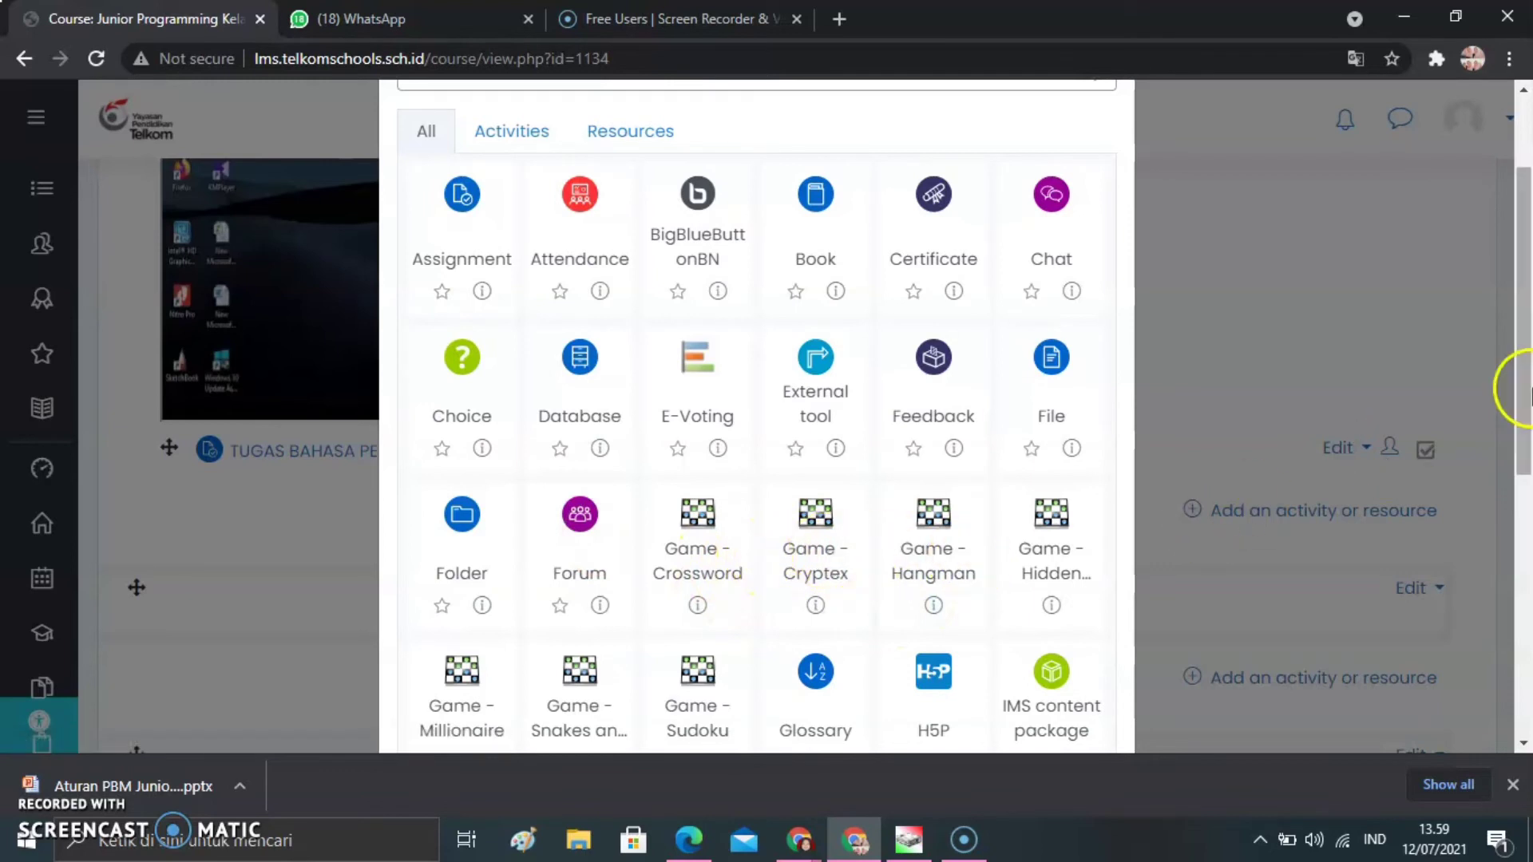
pyautogui.moveTo(1521, 384); pyautogui.dragTo(1526, 477)
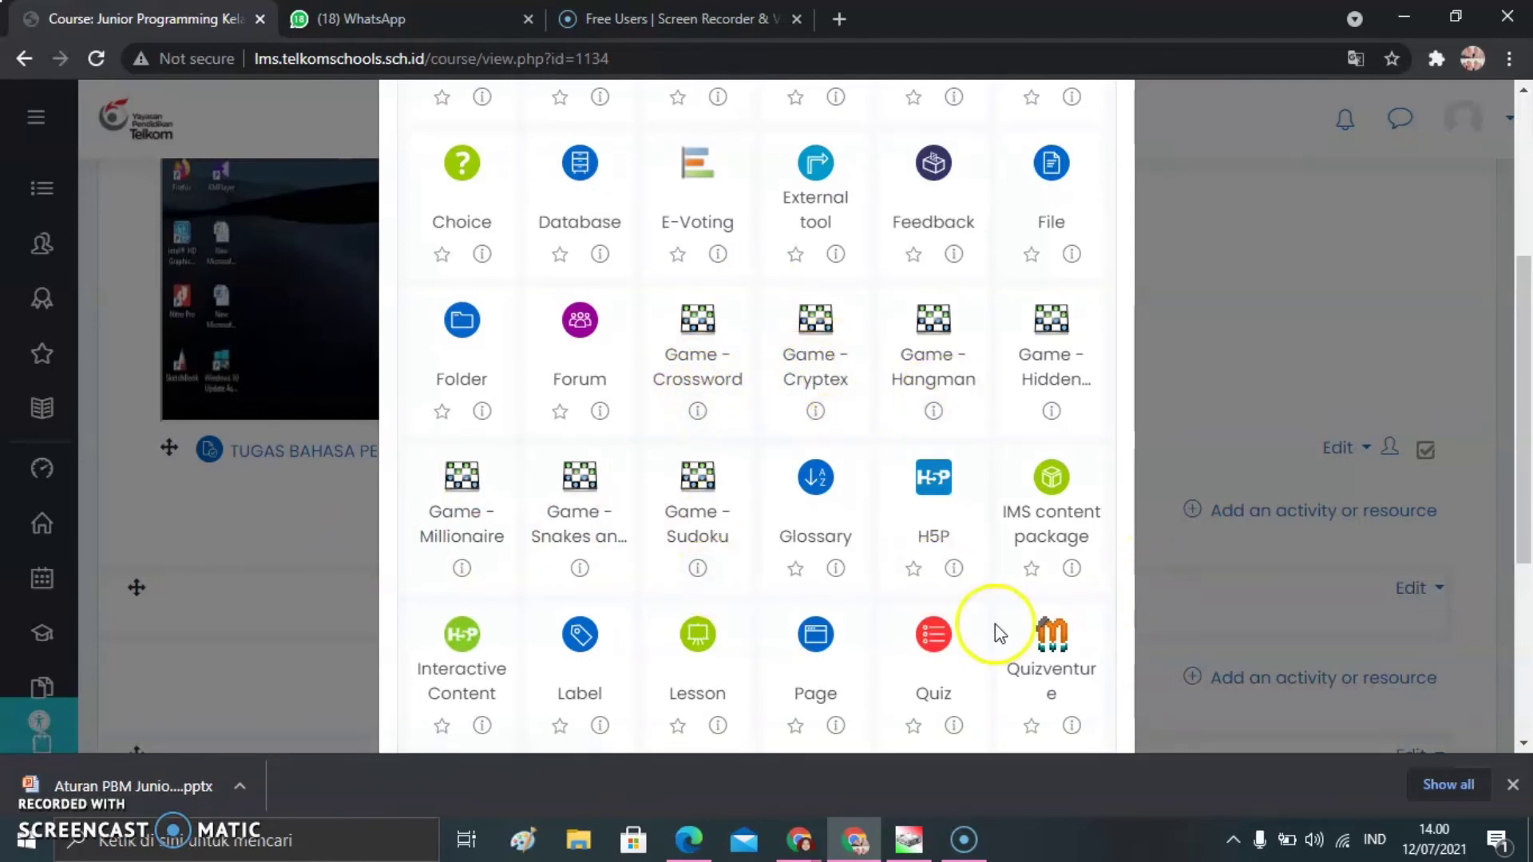
pyautogui.click(943, 665)
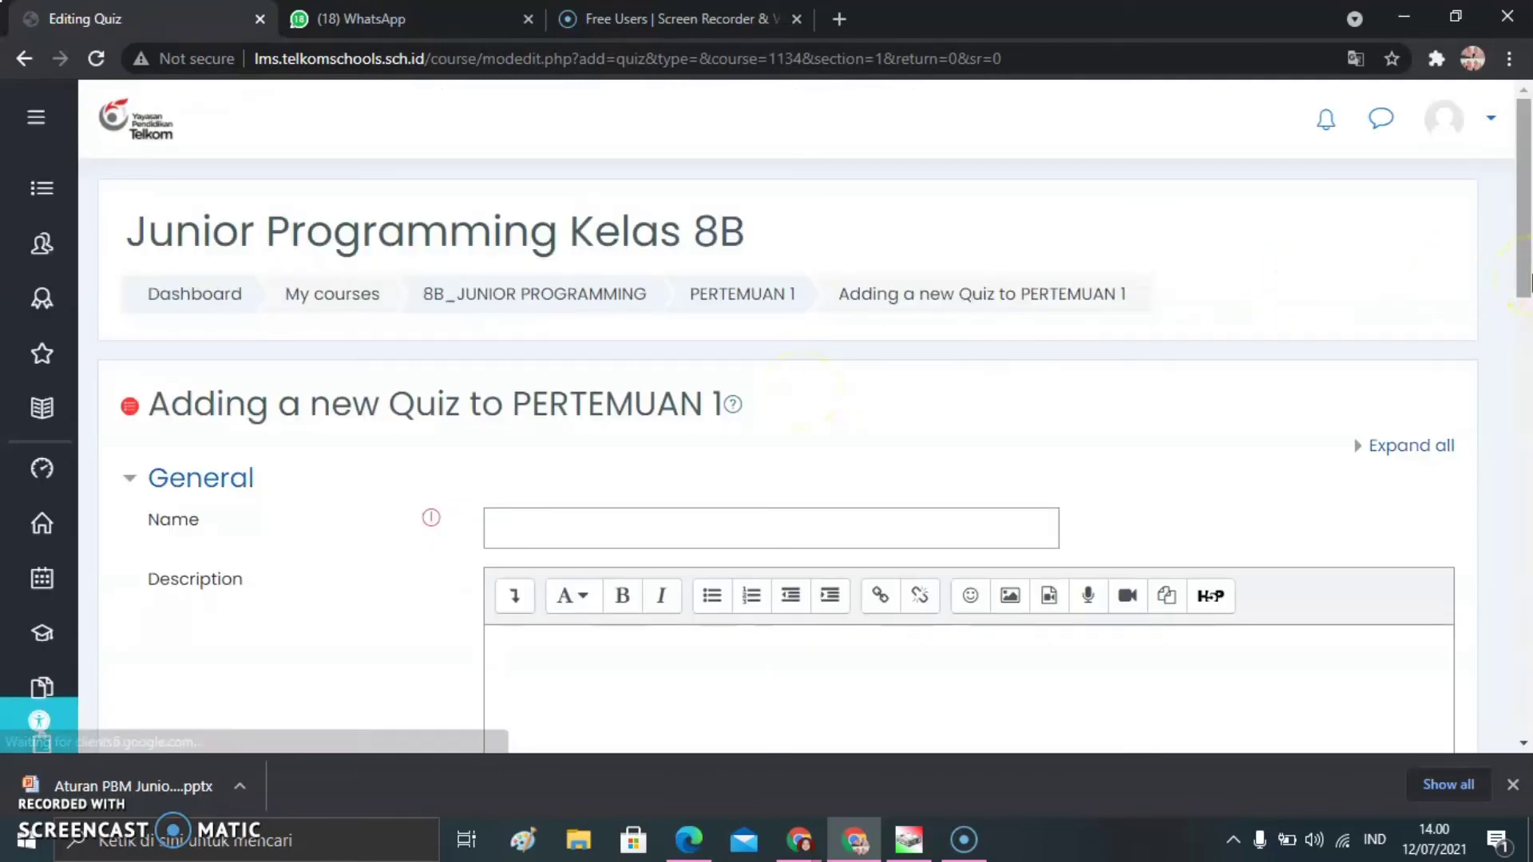
# Examine the new quiz's Name and Description fields without entering anything.
pyautogui.moveTo(1529, 279); pyautogui.dragTo(1513, 322)
pyautogui.click(589, 372)
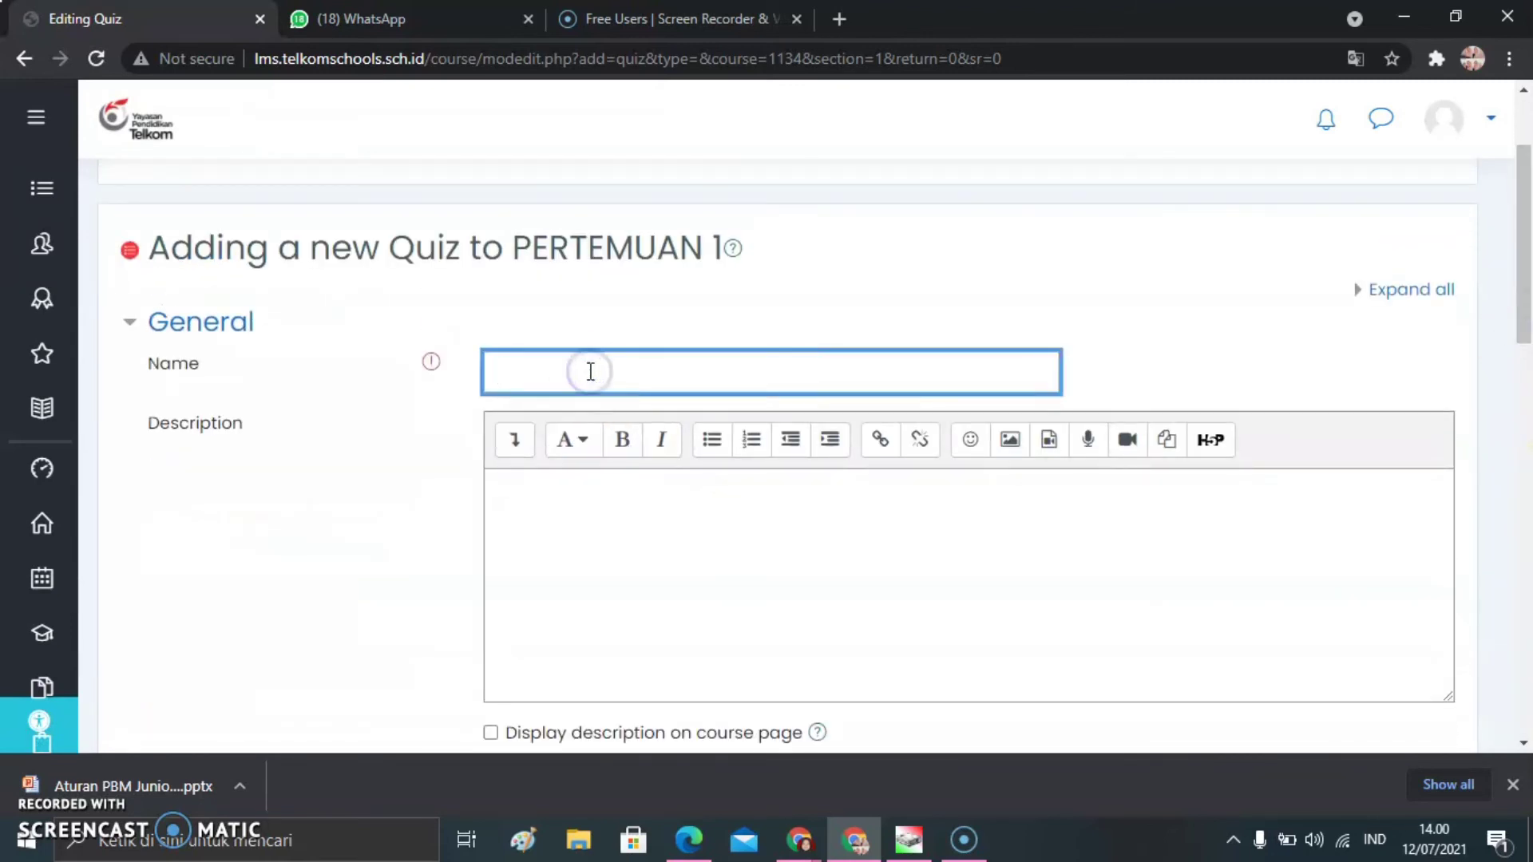
pyautogui.click(607, 503)
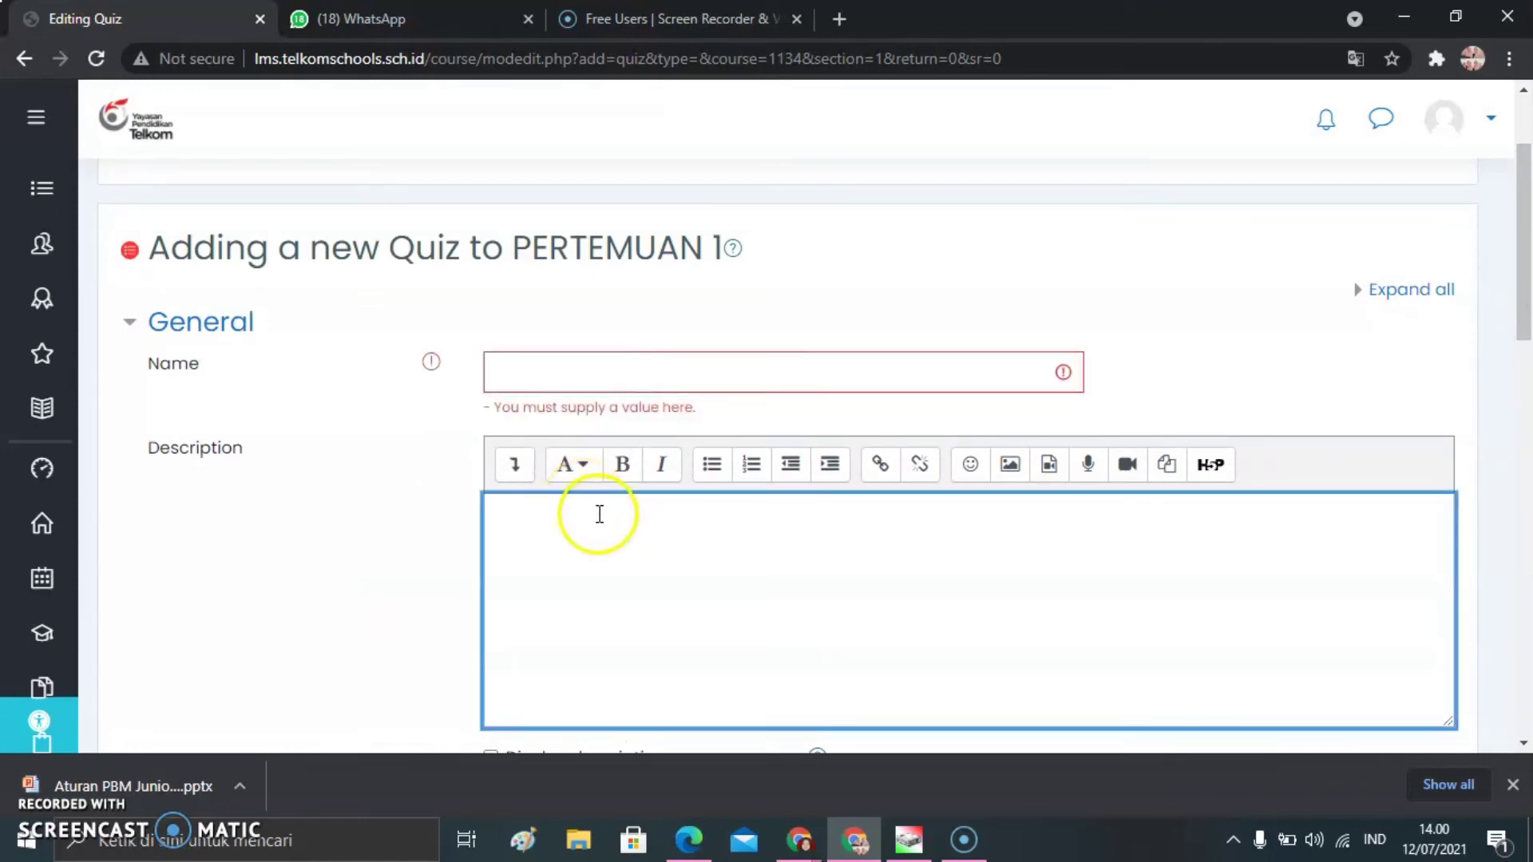
pyautogui.click(723, 544)
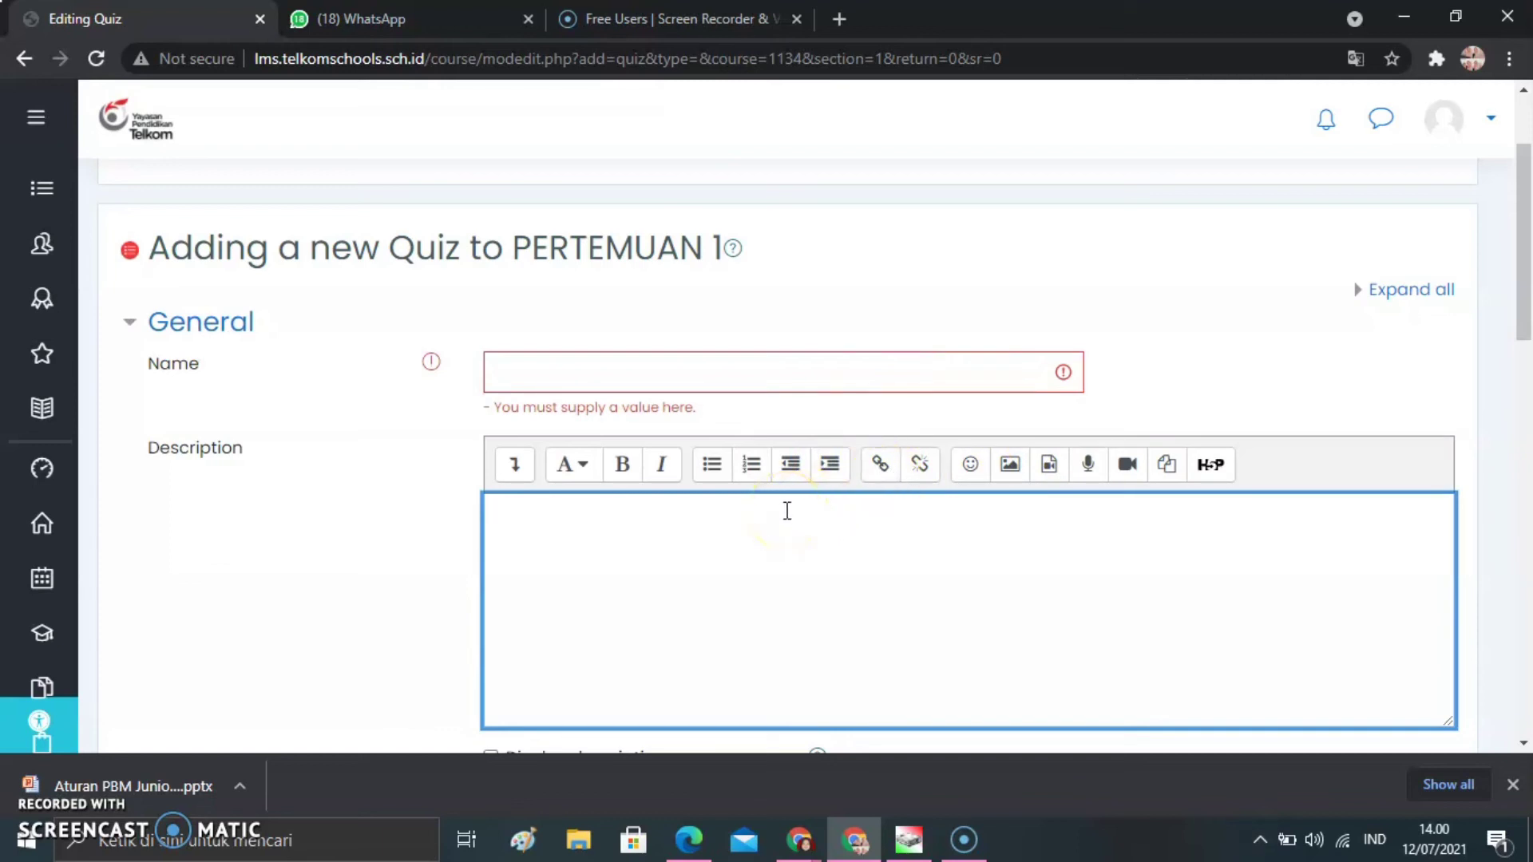
pyautogui.click(582, 524)
pyautogui.click(1525, 419)
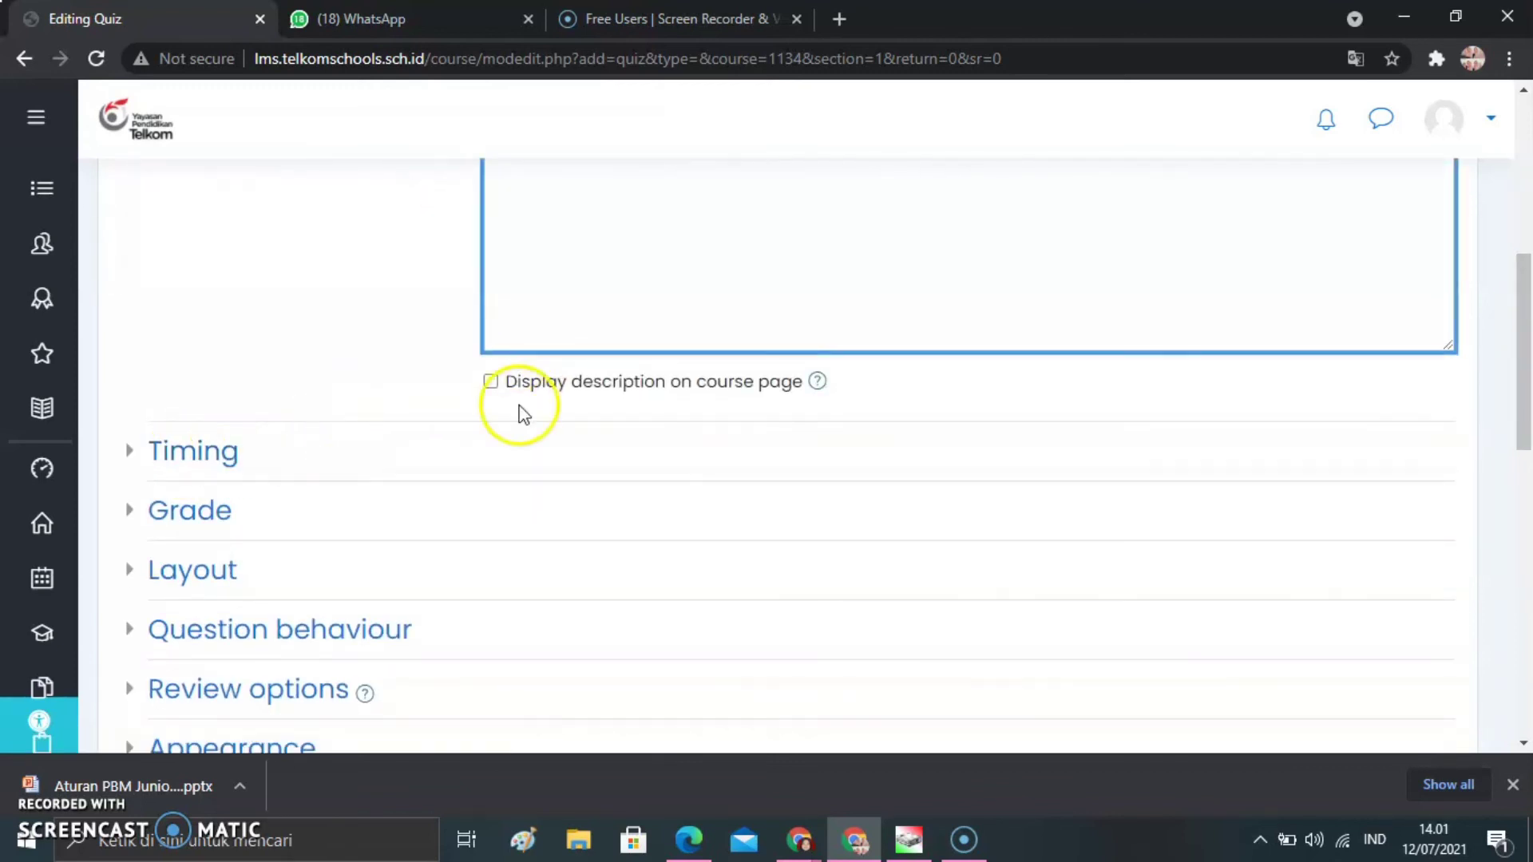
# Expand the quiz's Timing settings and review the open, close and time limit options.
pyautogui.click(212, 454)
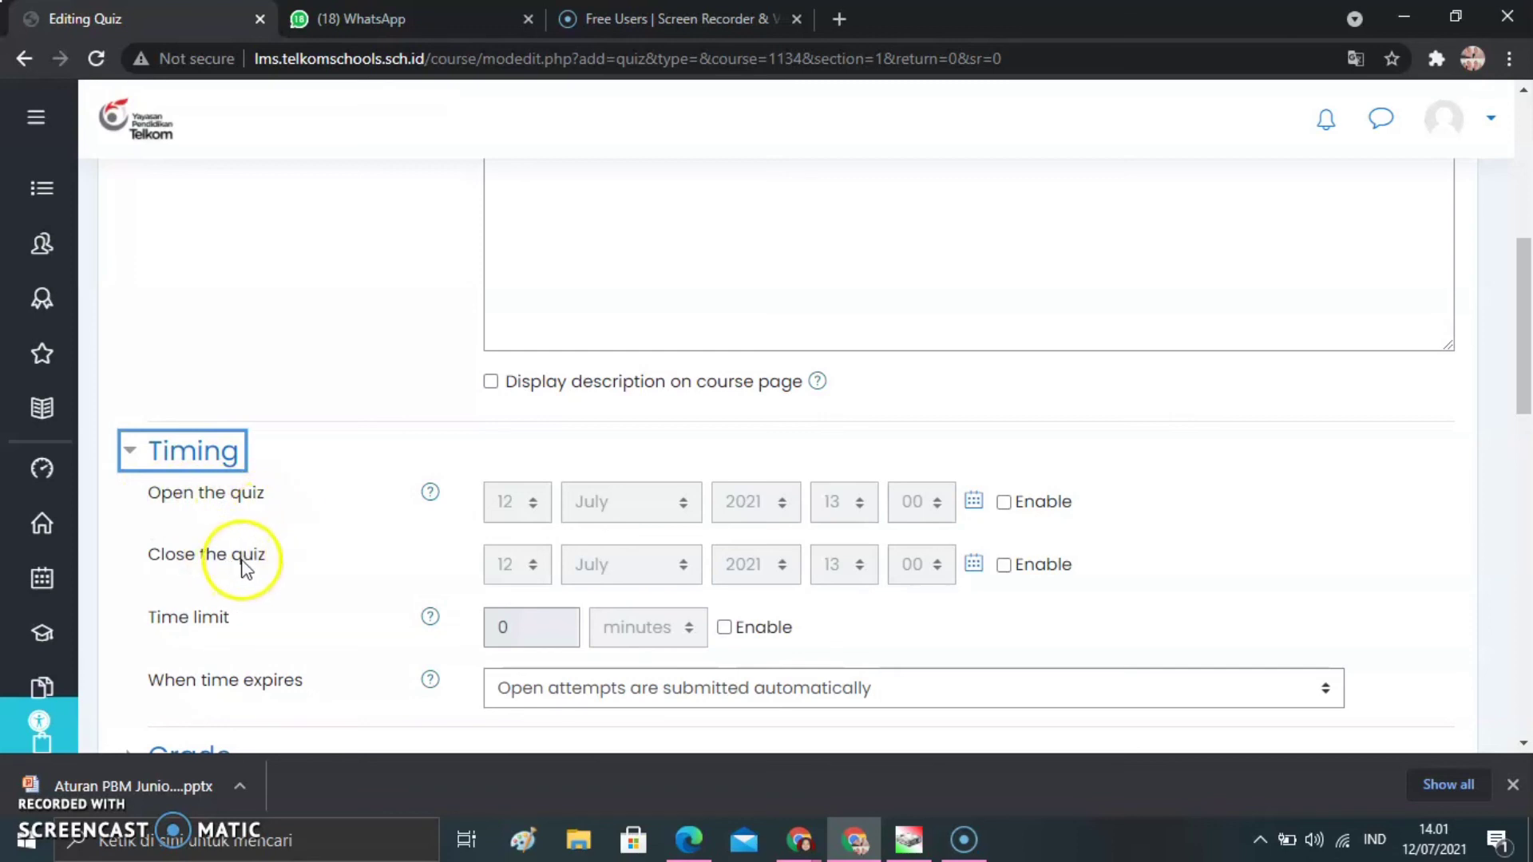
pyautogui.moveTo(241, 573); pyautogui.dragTo(386, 635)
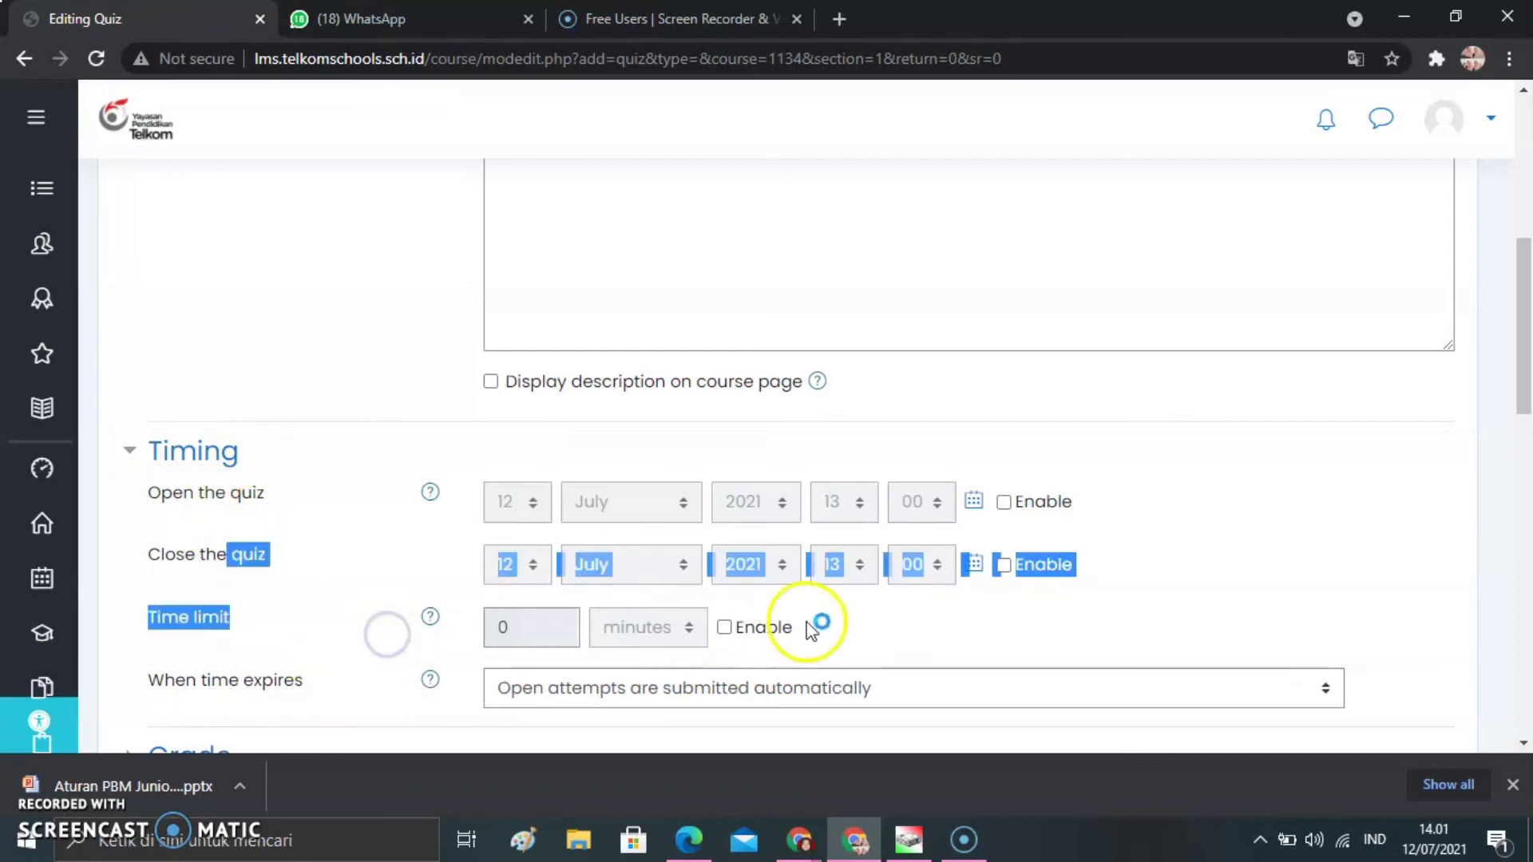
pyautogui.click(1004, 636)
pyautogui.moveTo(1524, 428); pyautogui.dragTo(1510, 251)
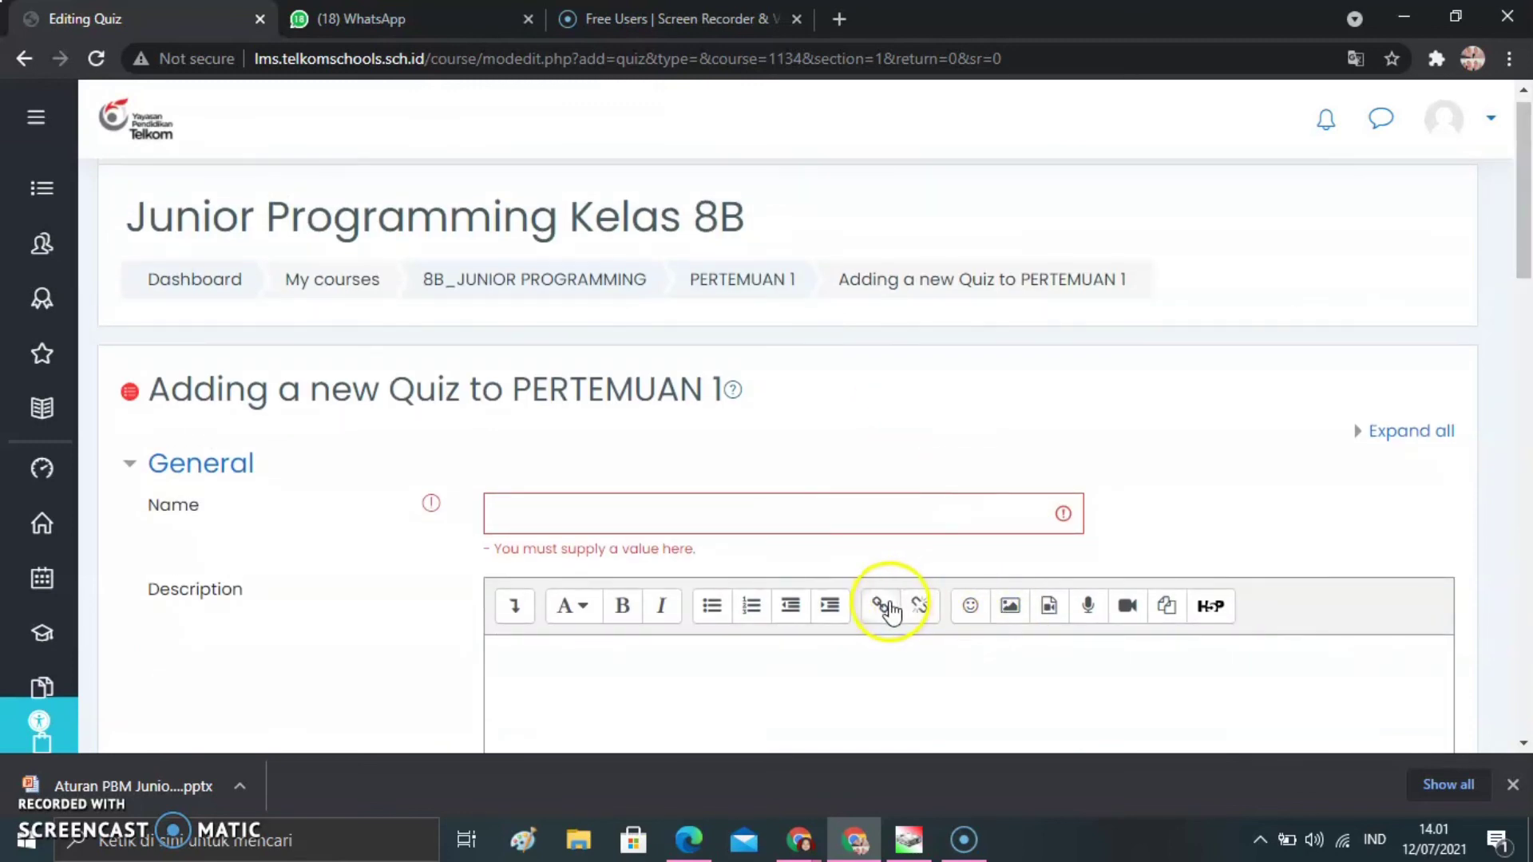
# Inspect the link creation dialog for the quiz description and close it without adding a link.
pyautogui.click(886, 615)
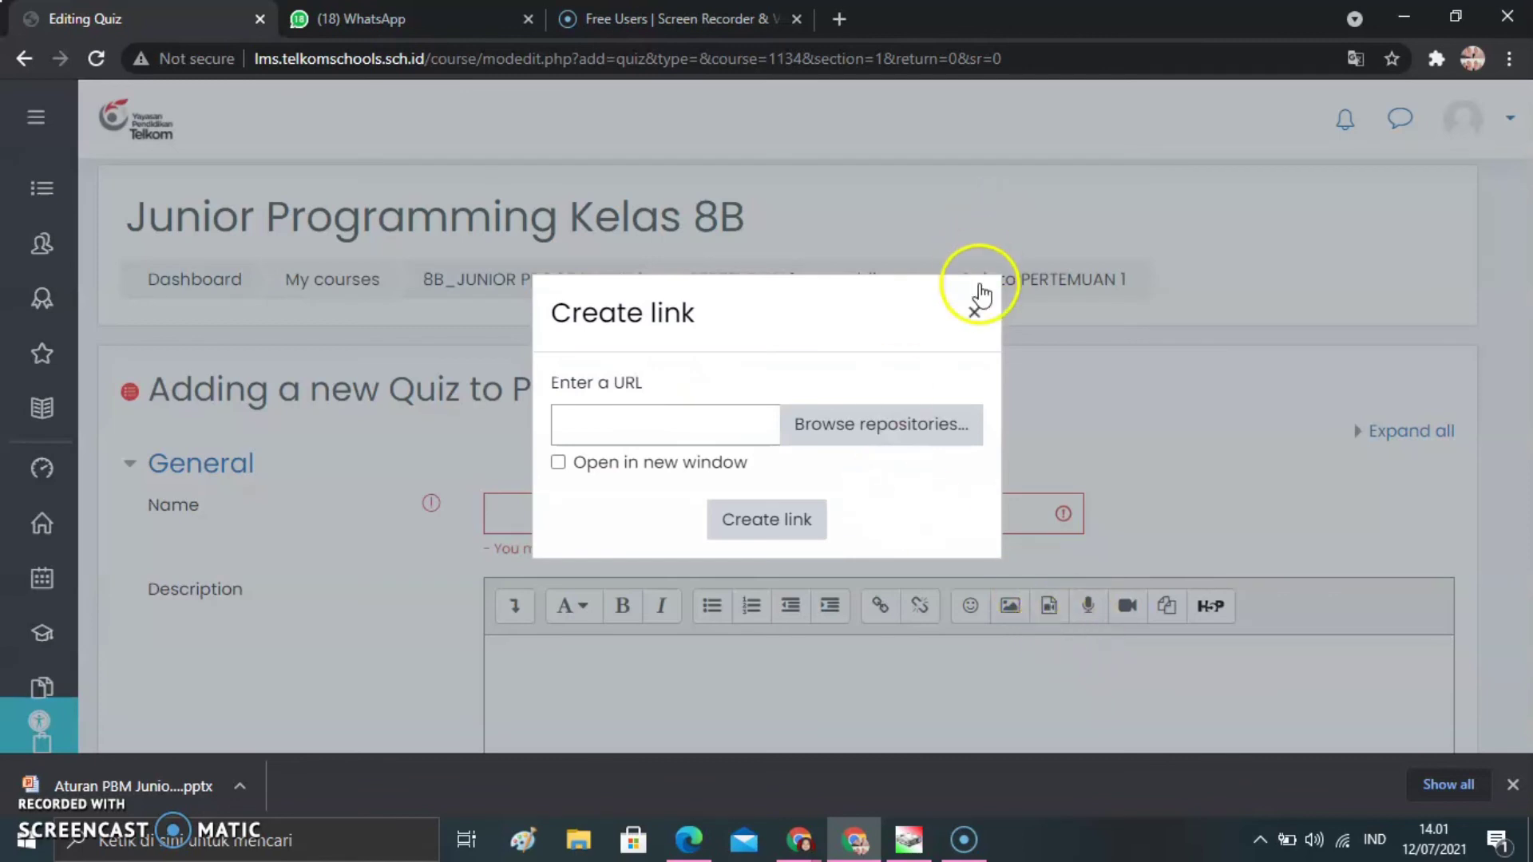
pyautogui.click(980, 311)
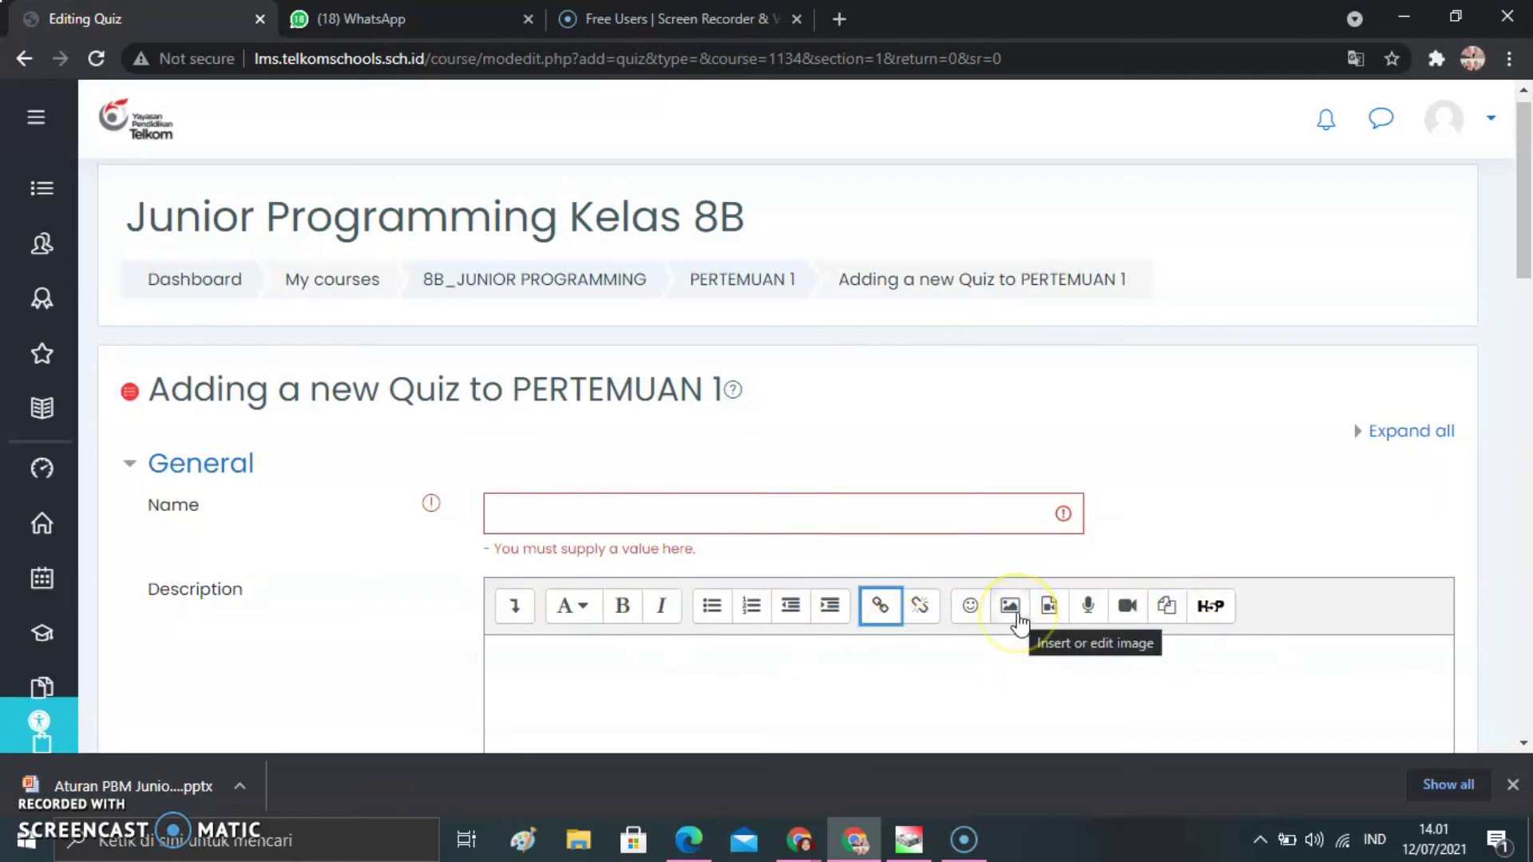
pyautogui.click(825, 692)
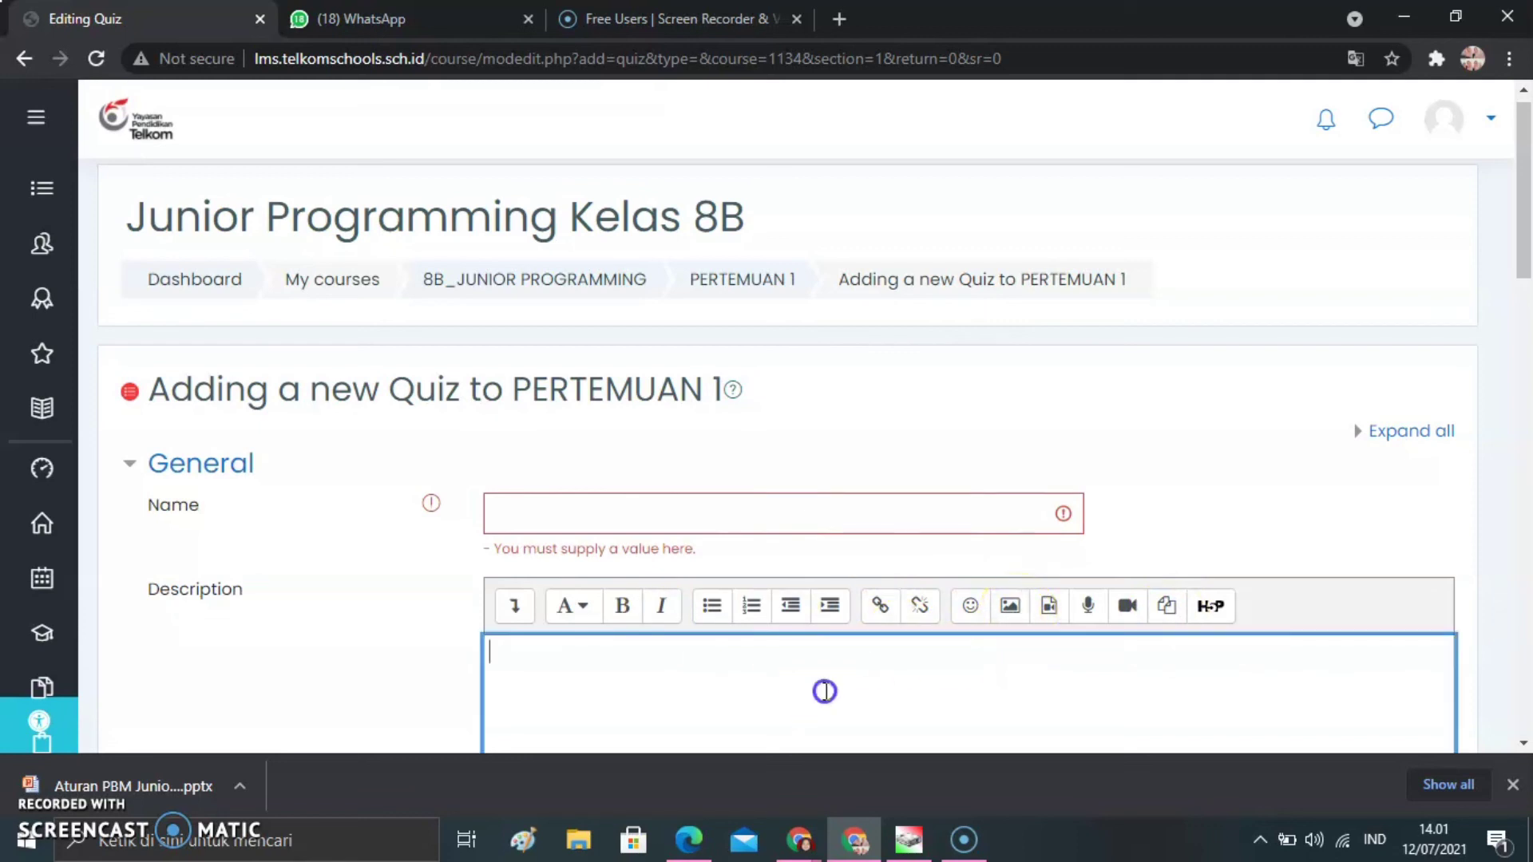
pyautogui.click(713, 686)
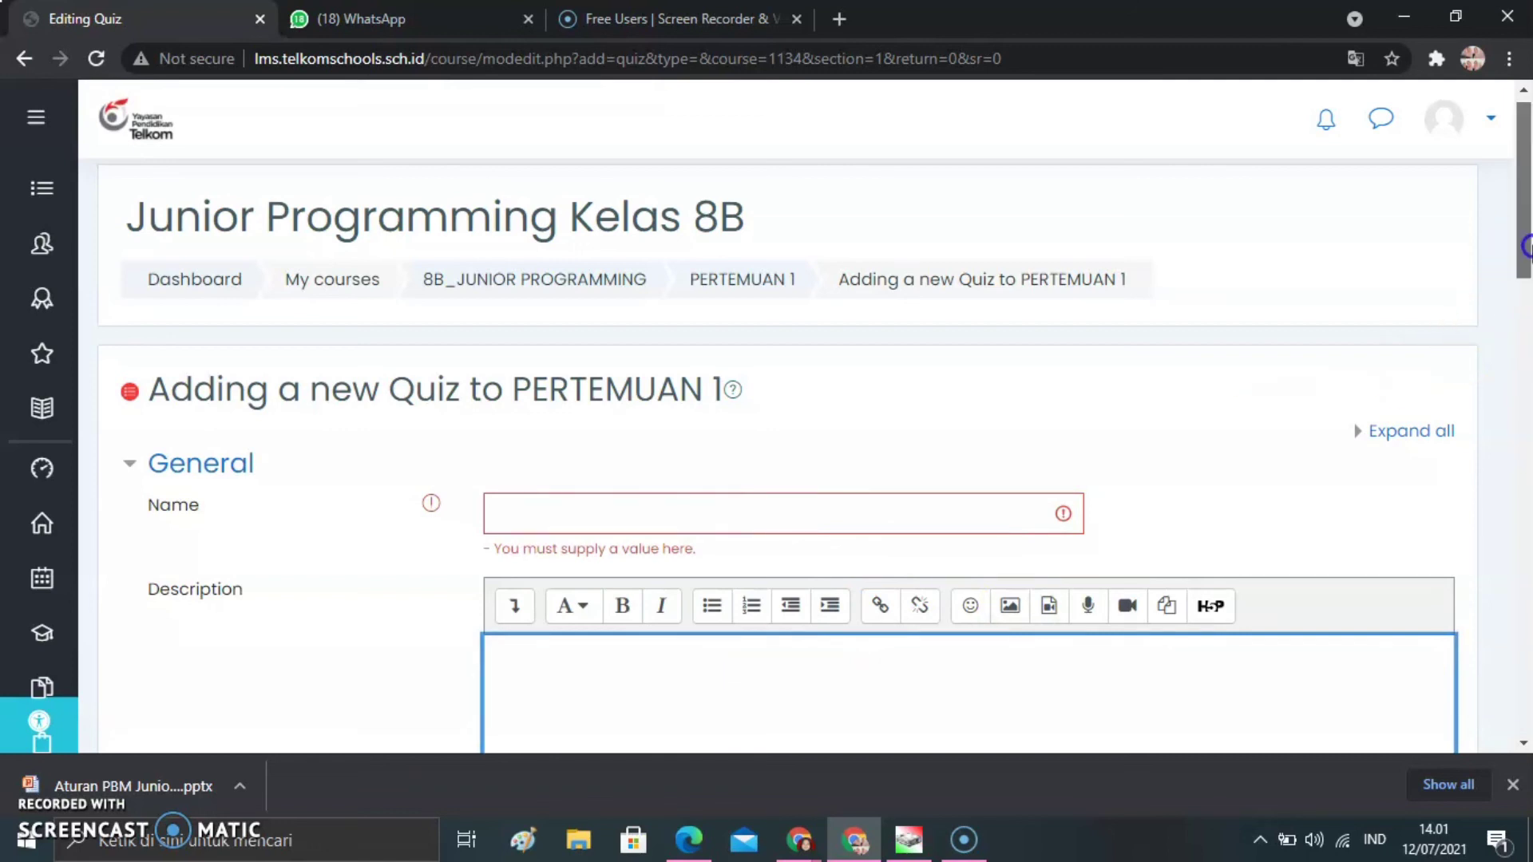
# Cancel the new quiz and review the PERTEMUAN 1 activities on the course page.
pyautogui.moveTo(1526, 246); pyautogui.dragTo(1526, 663)
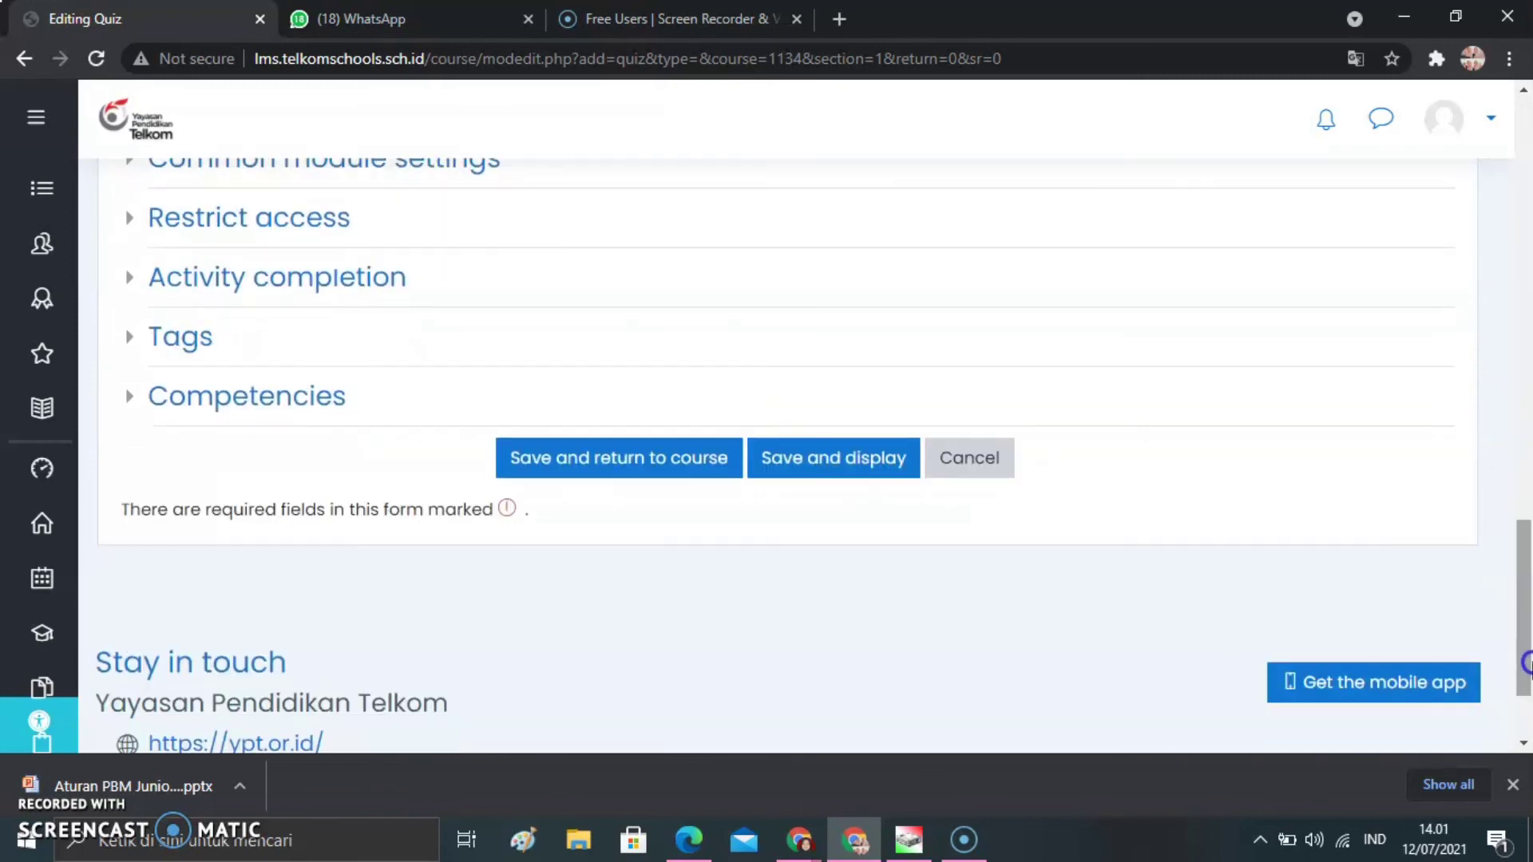
pyautogui.click(974, 467)
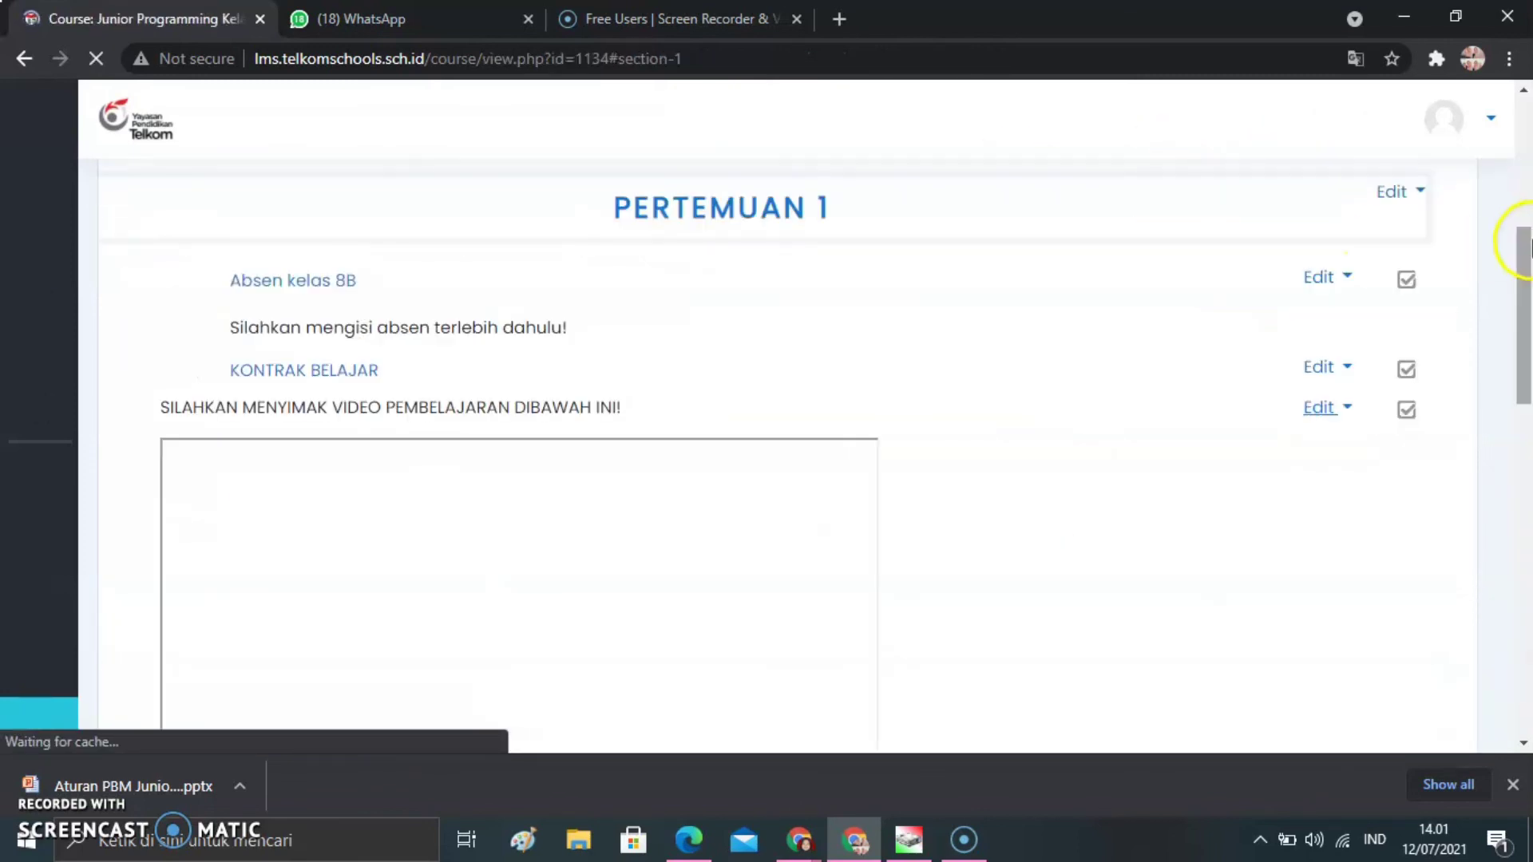
pyautogui.moveTo(1526, 295); pyautogui.dragTo(1525, 442)
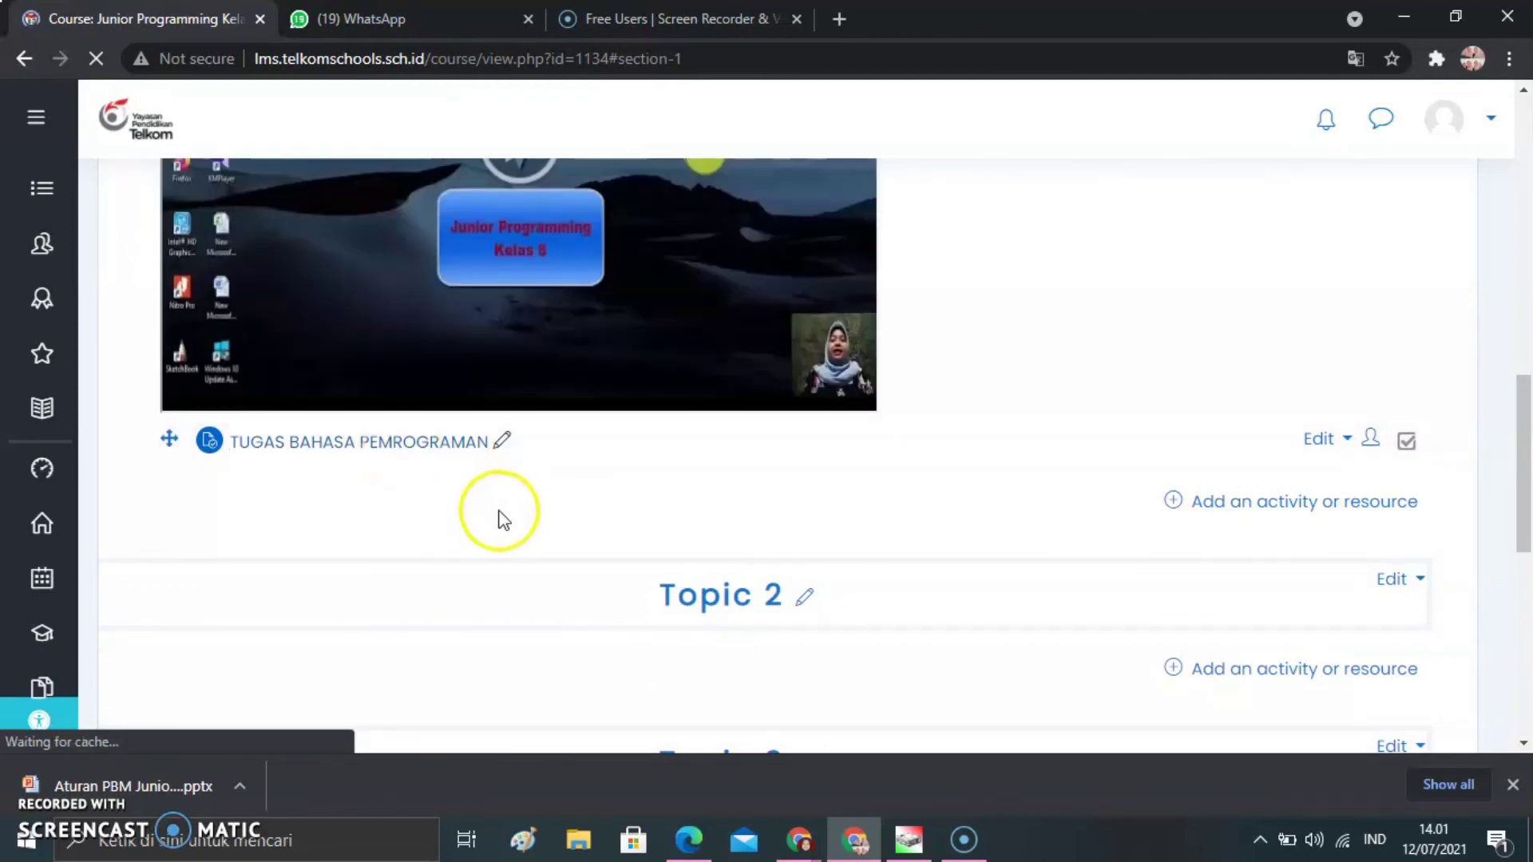
pyautogui.click(1529, 454)
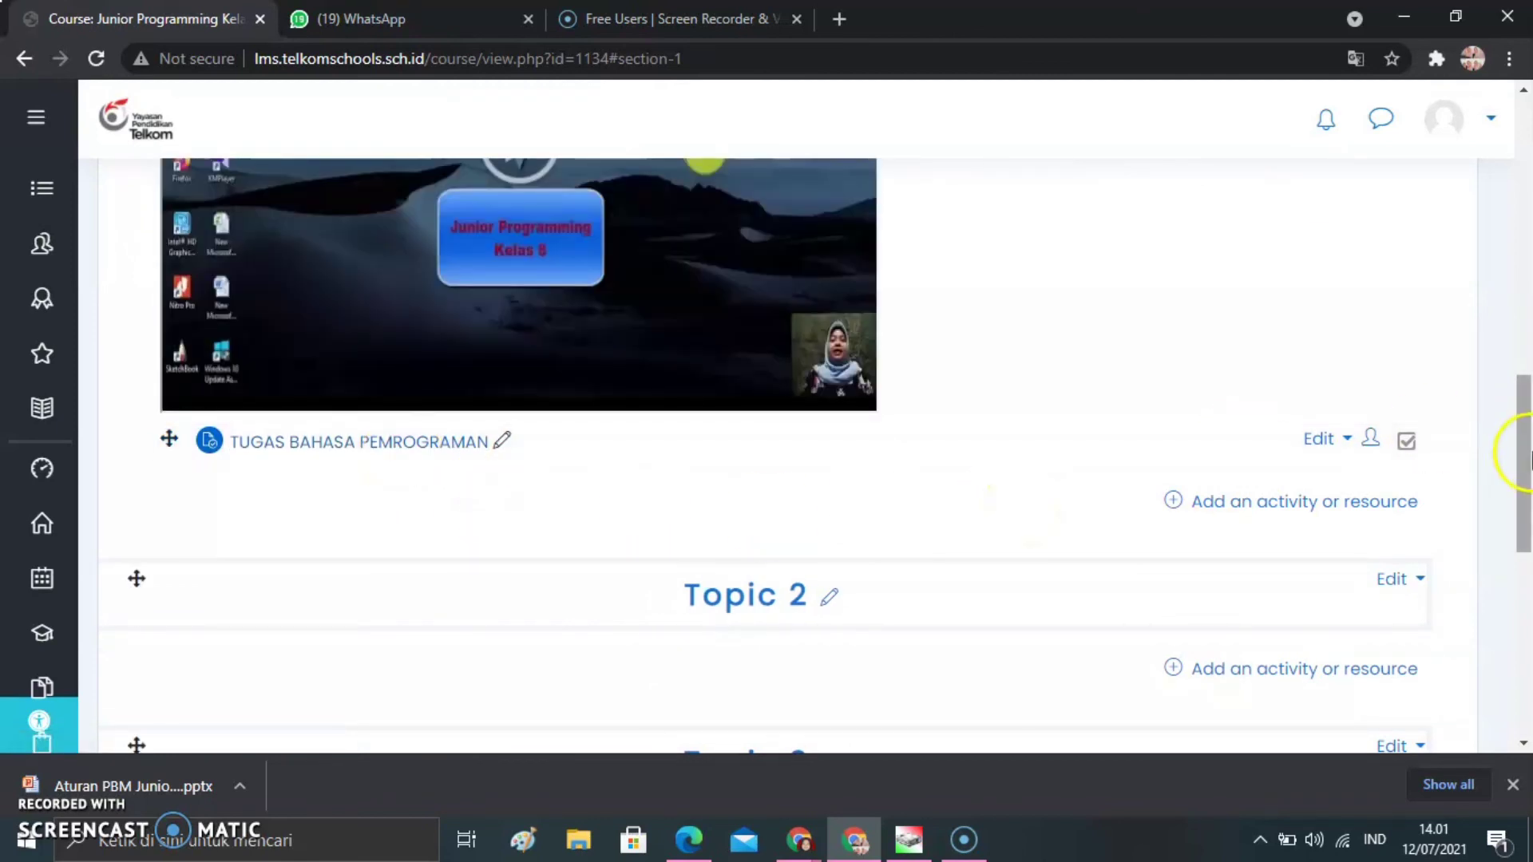
pyautogui.moveTo(1529, 475); pyautogui.dragTo(1529, 511)
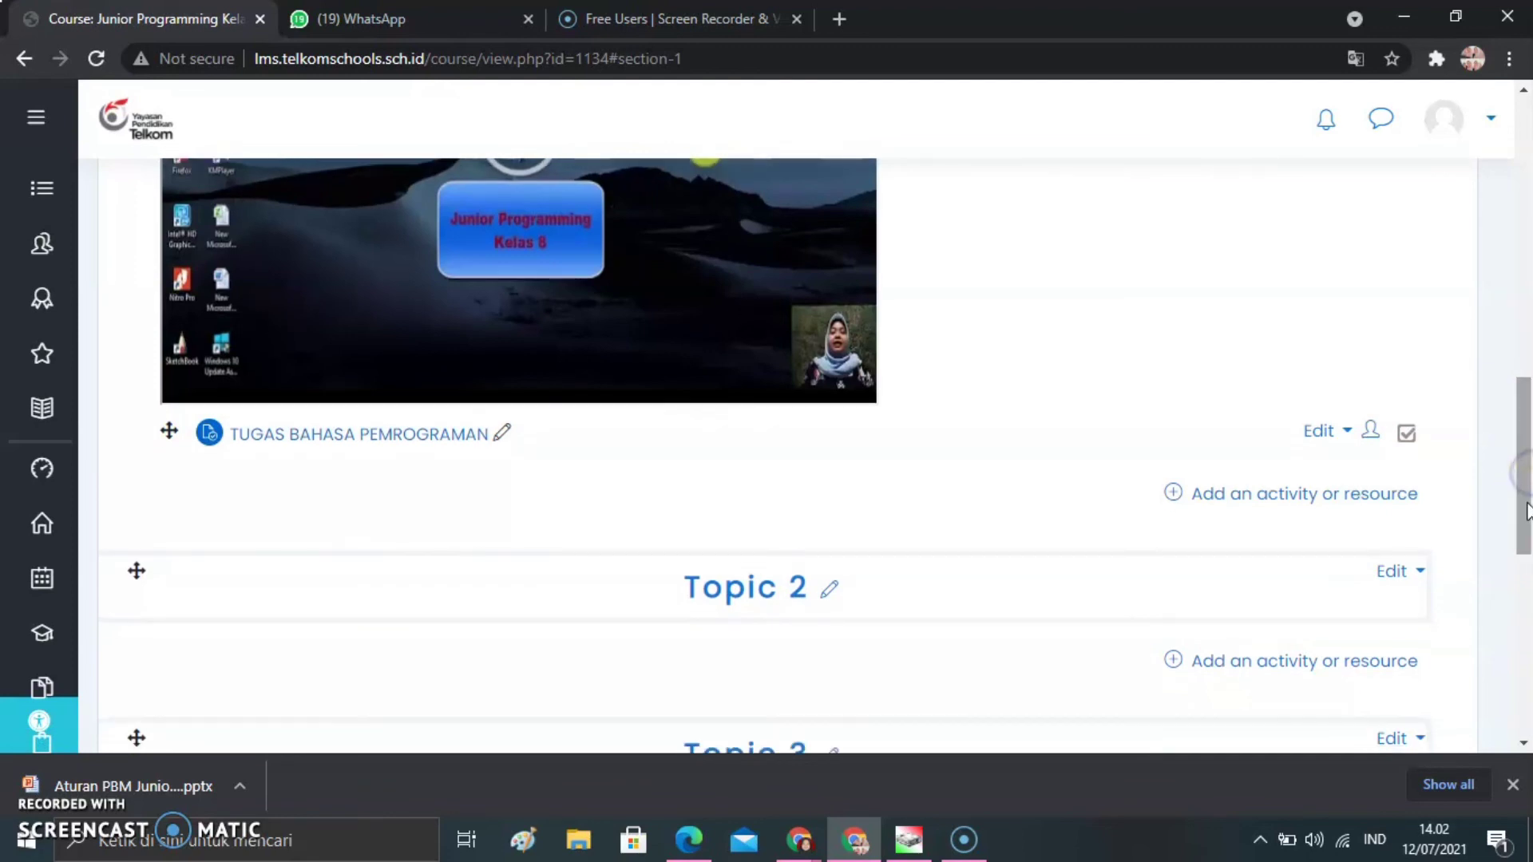